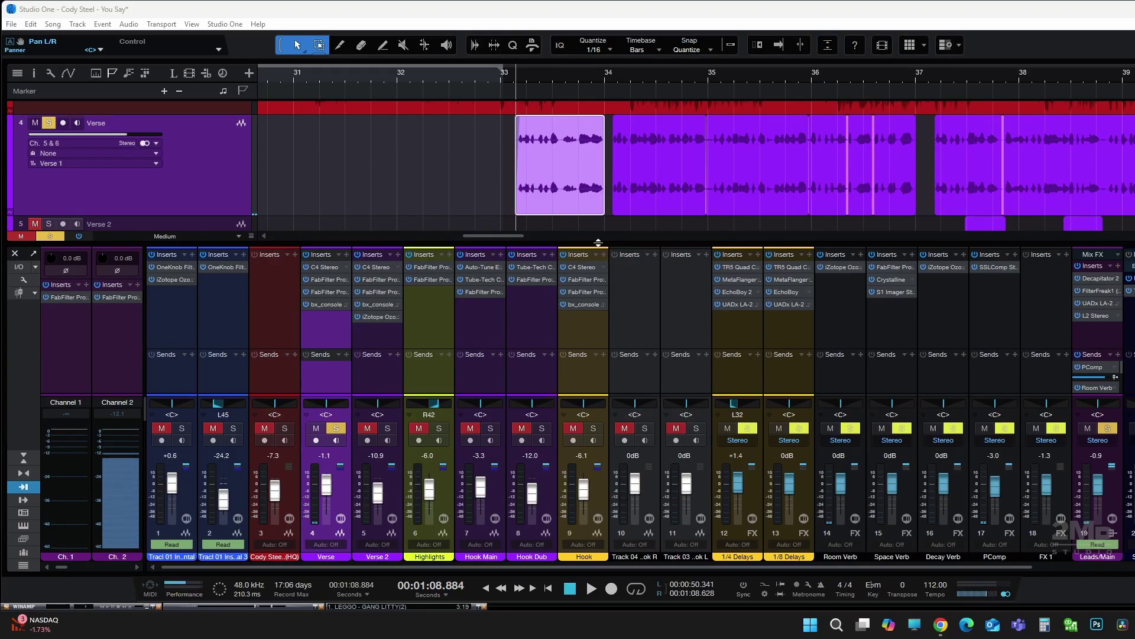
# Enlarge the arrange view and play the verse vocal from bar 33 twice.
pyautogui.moveTo(602, 245); pyautogui.dragTo(602, 267)
pyautogui.press('space')
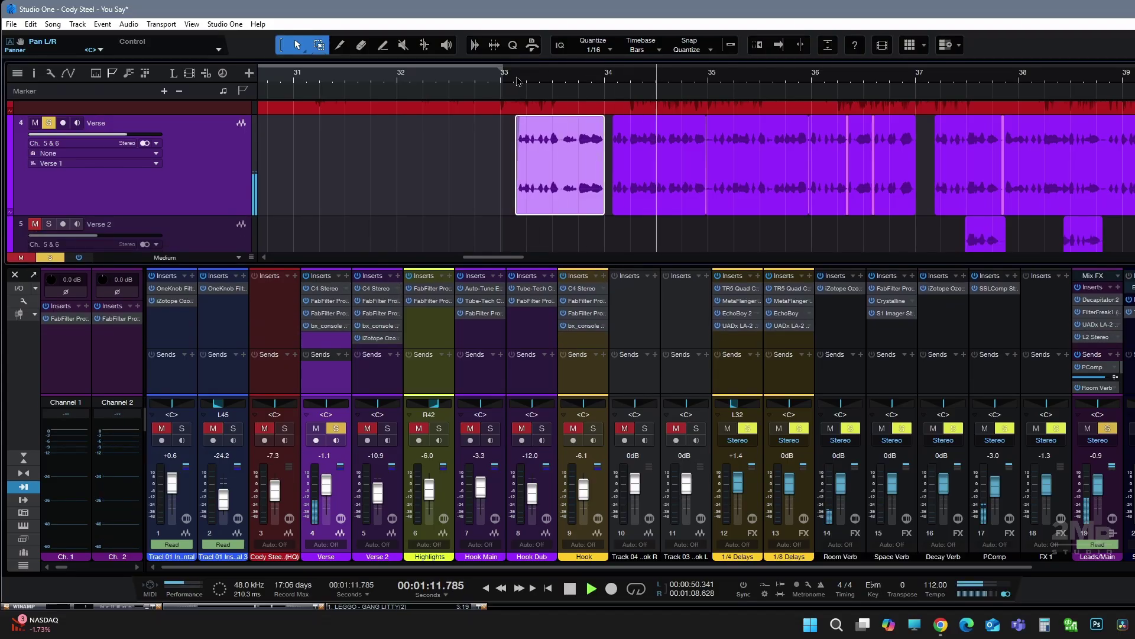
pyautogui.press('space')
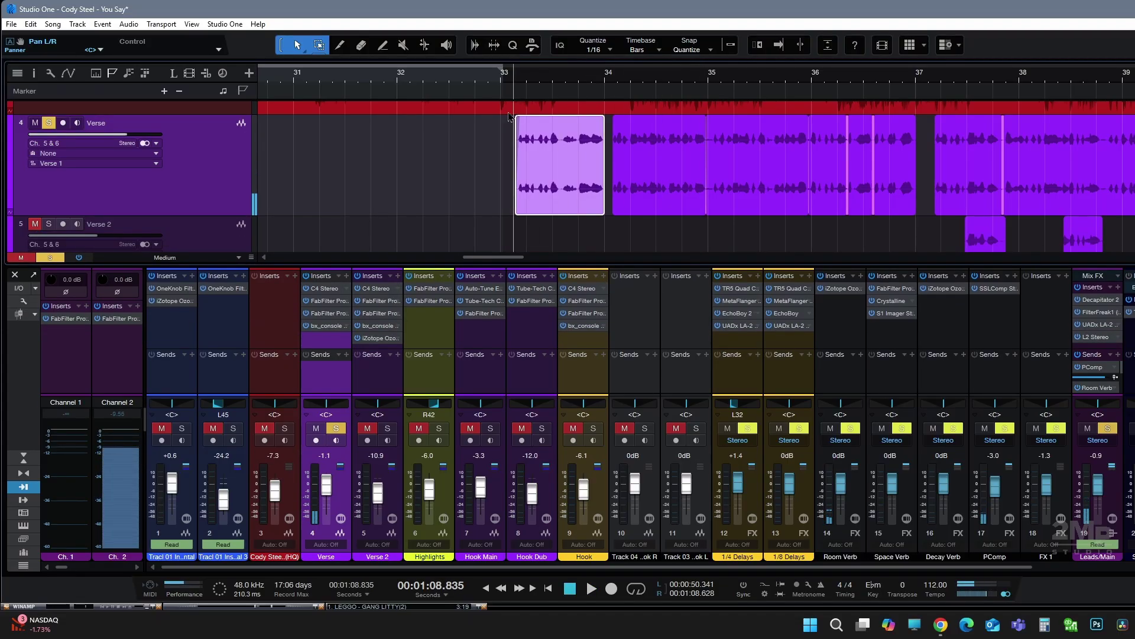
pyautogui.press('space')
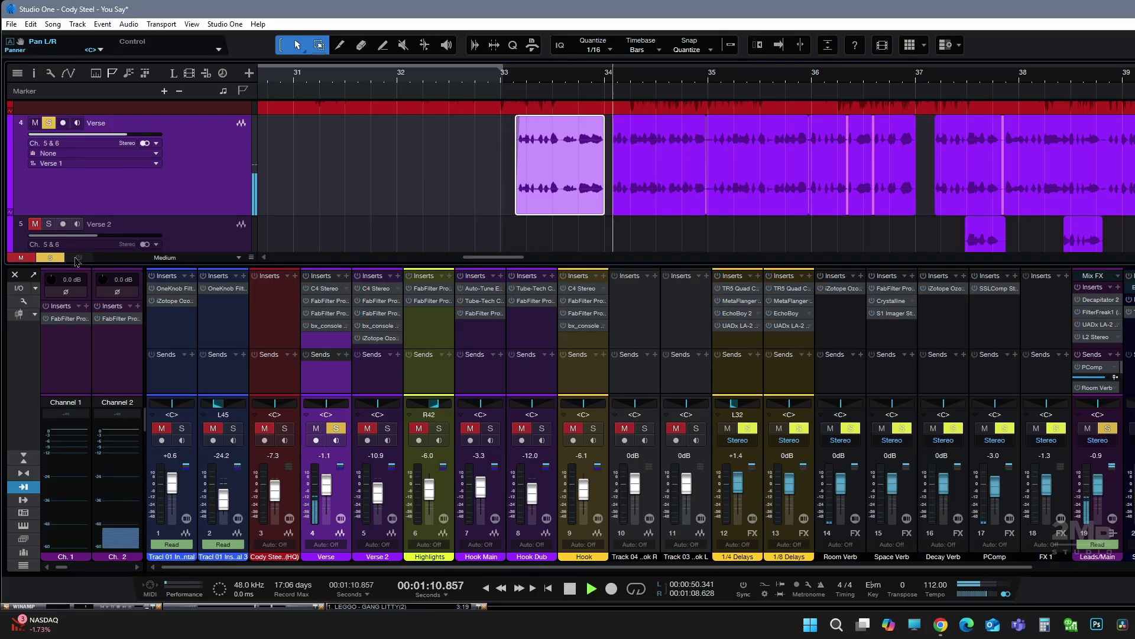
pyautogui.press('space')
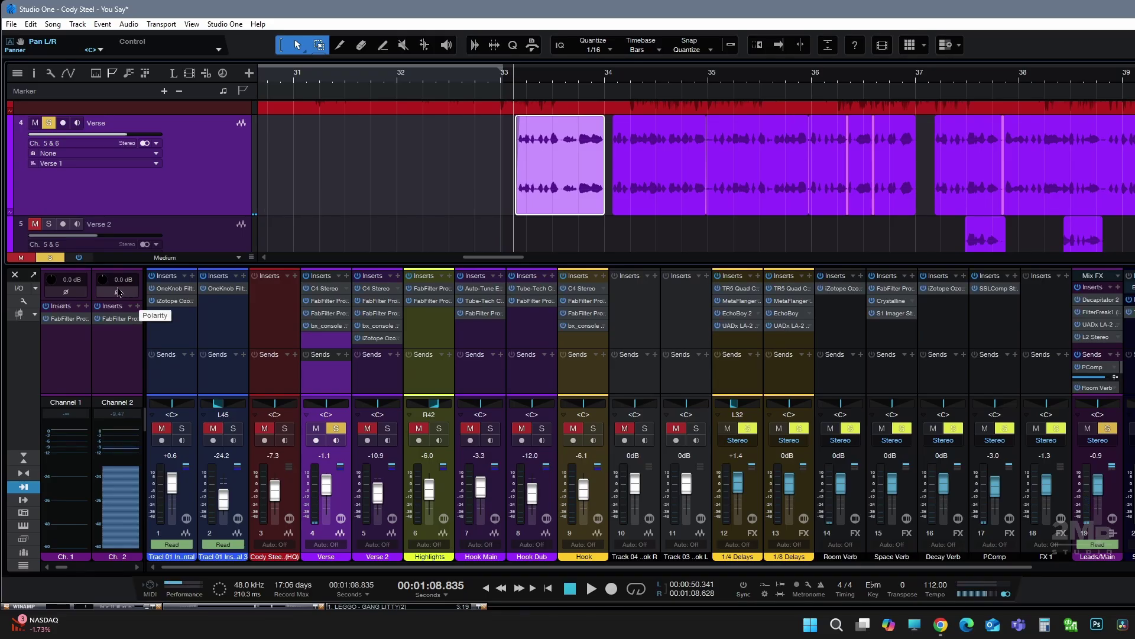
# Open the Verse channel's C4 multiband processor and listen to the vocal through it.
pyautogui.moveTo(337, 348); pyautogui.dragTo(337, 343)
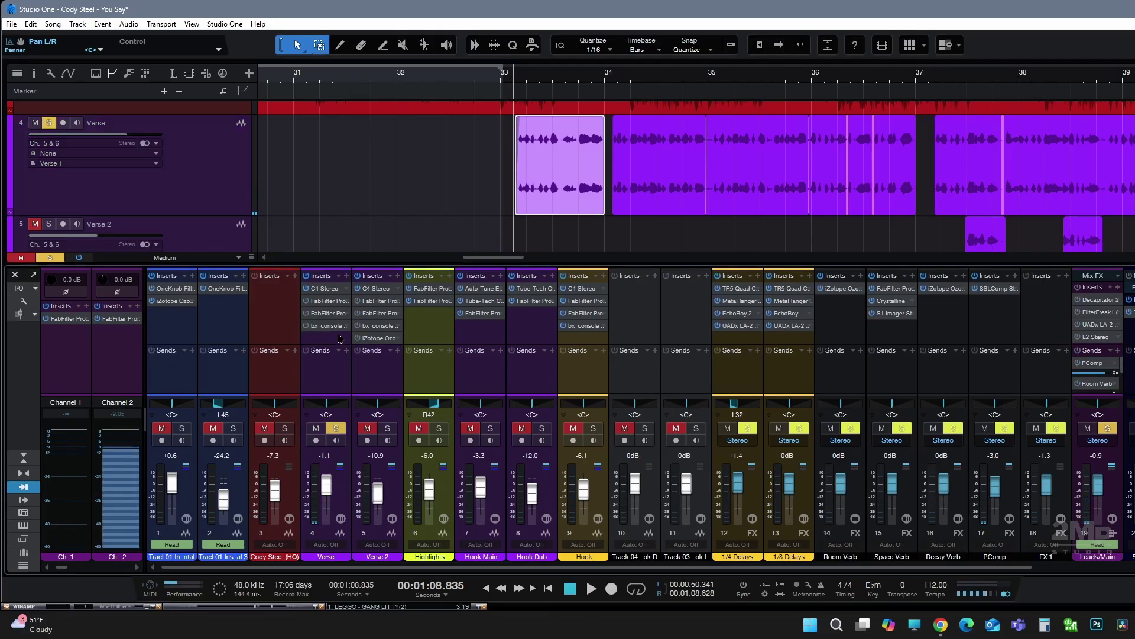
pyautogui.click(336, 289)
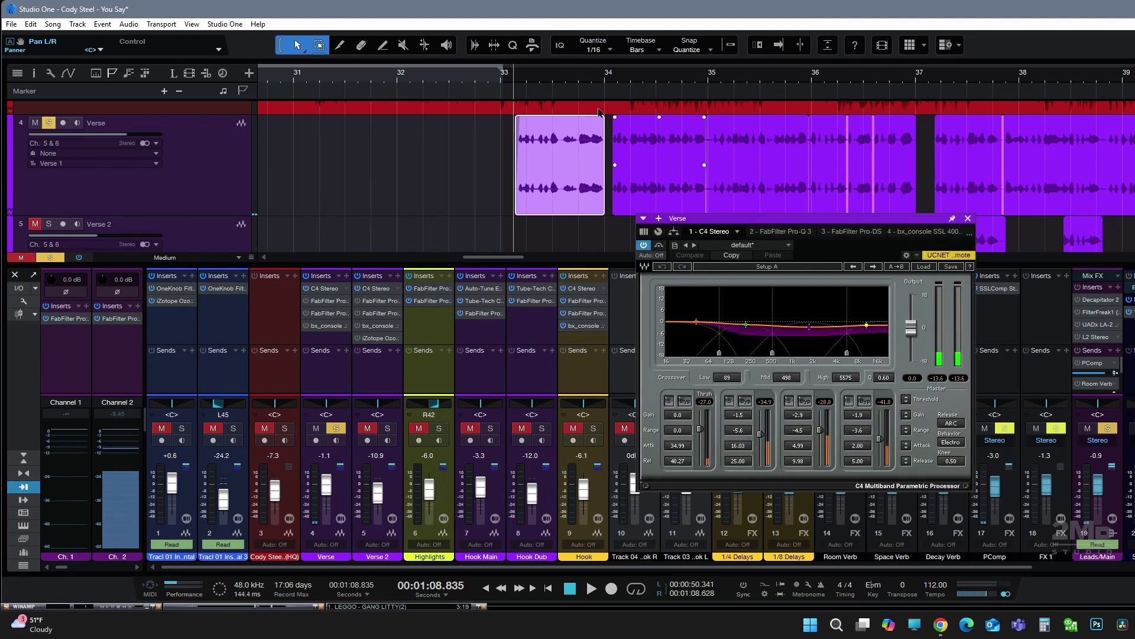
pyautogui.press('space')
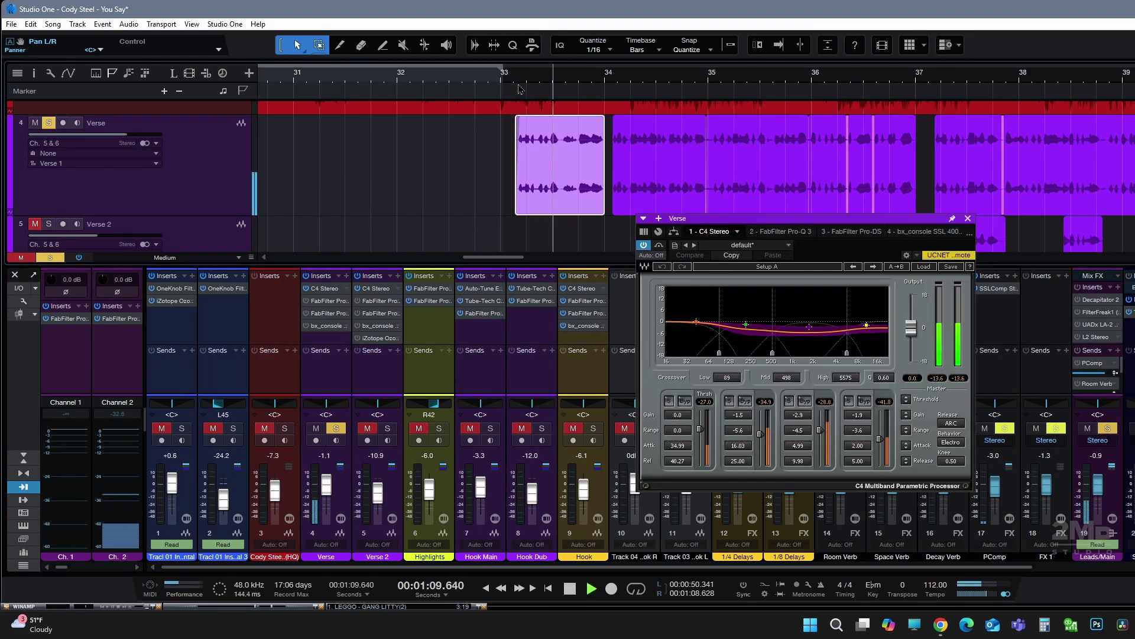
pyautogui.moveTo(809, 229); pyautogui.dragTo(858, 201)
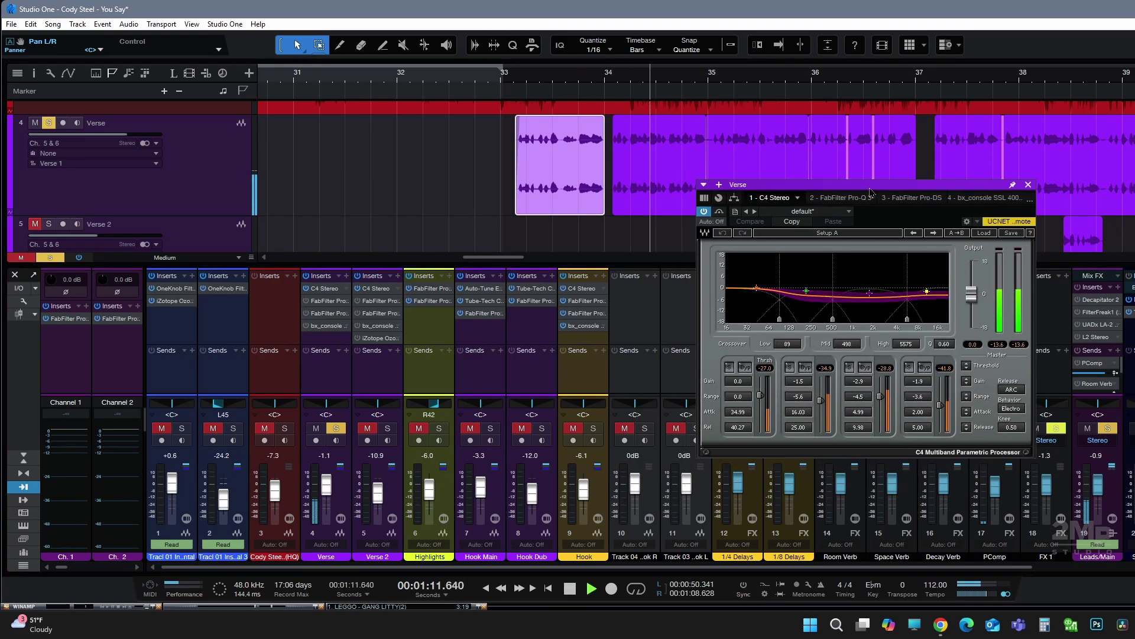
pyautogui.press('space')
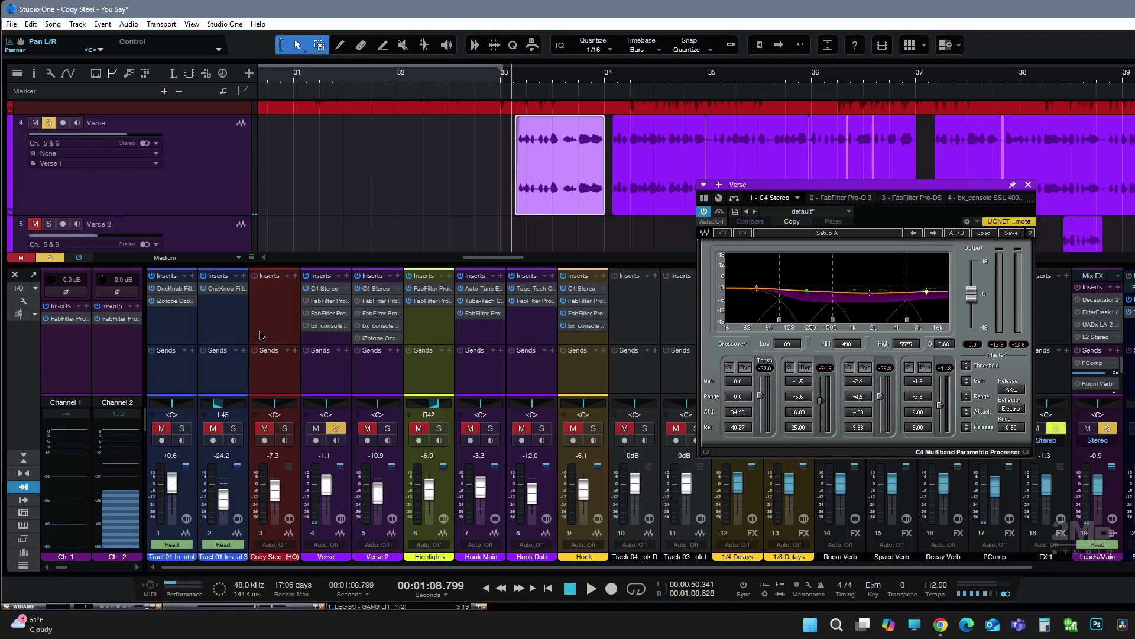
# Position the Verse Pro-Q3 window, watch its analyzer during playback, then close it.
pyautogui.click(328, 302)
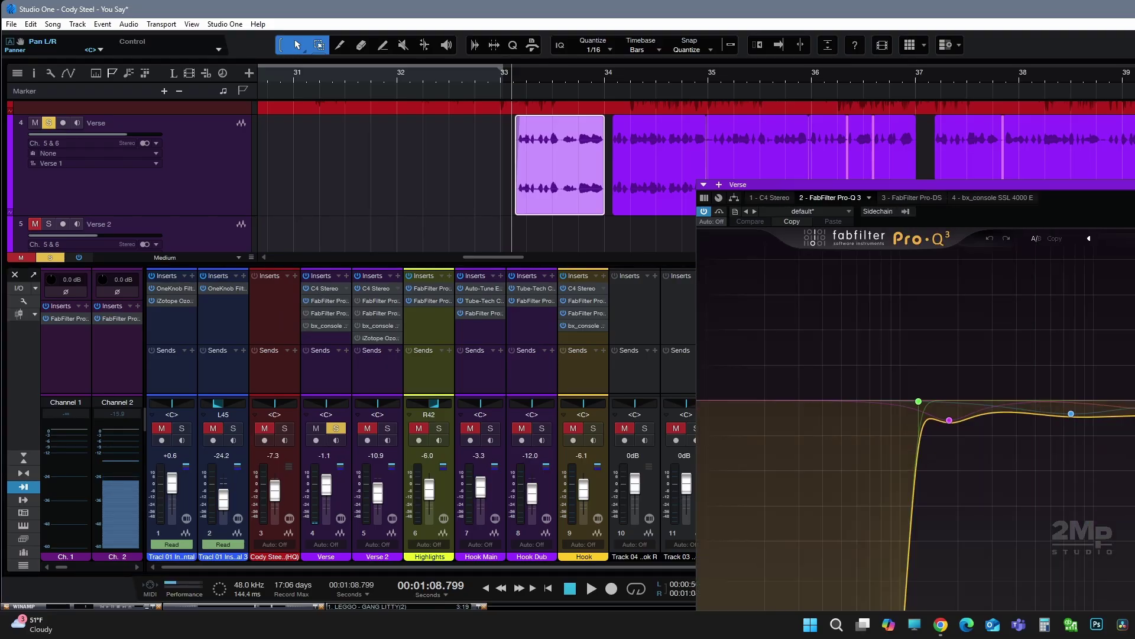
pyautogui.moveTo(1118, 212); pyautogui.dragTo(862, 58)
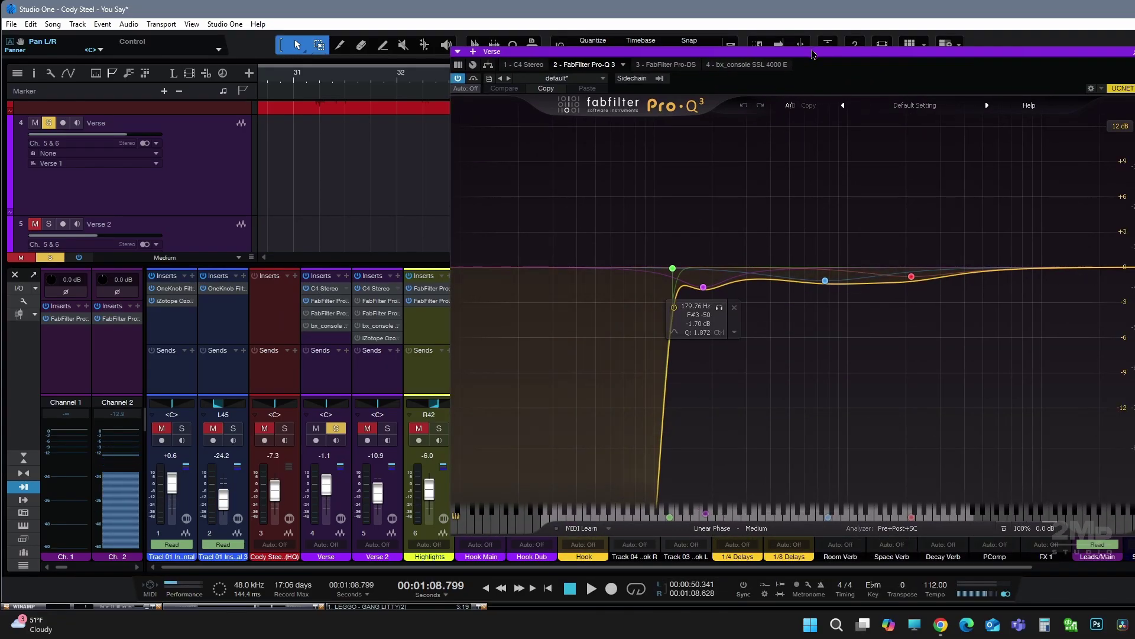
pyautogui.moveTo(811, 55)
pyautogui.mouseDown()
pyautogui.moveTo(742, 122)
pyautogui.moveTo(727, 162)
pyautogui.mouseUp()
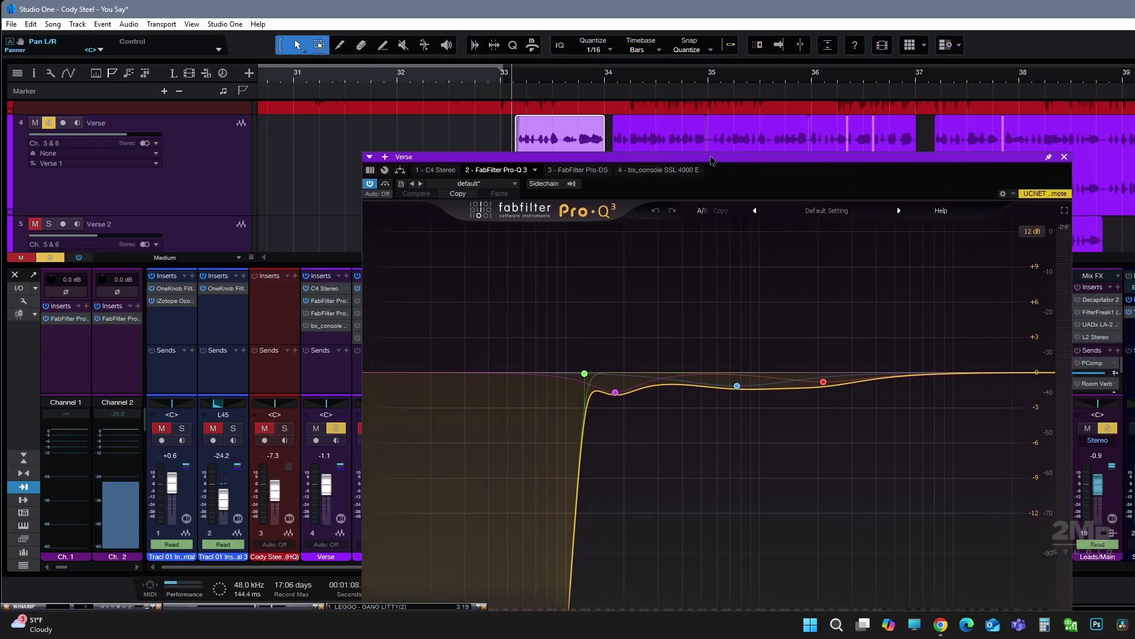
pyautogui.click(519, 84)
pyautogui.press('space')
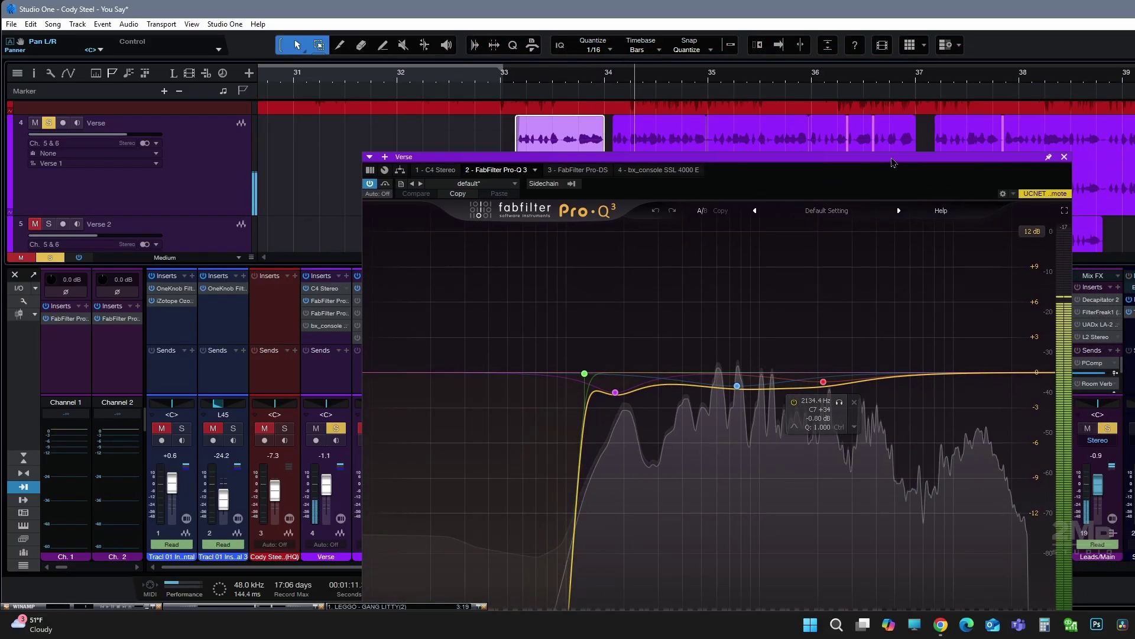
pyautogui.moveTo(1050, 156); pyautogui.dragTo(1049, 83)
pyautogui.click(1064, 82)
pyautogui.press('space')
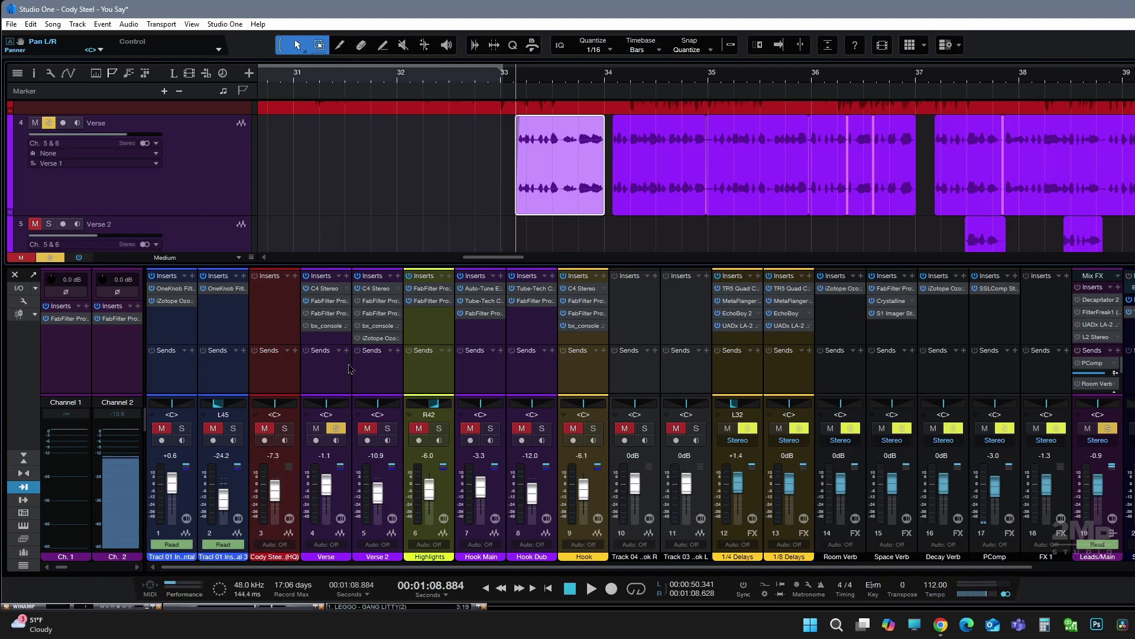
pyautogui.doubleClick(327, 313)
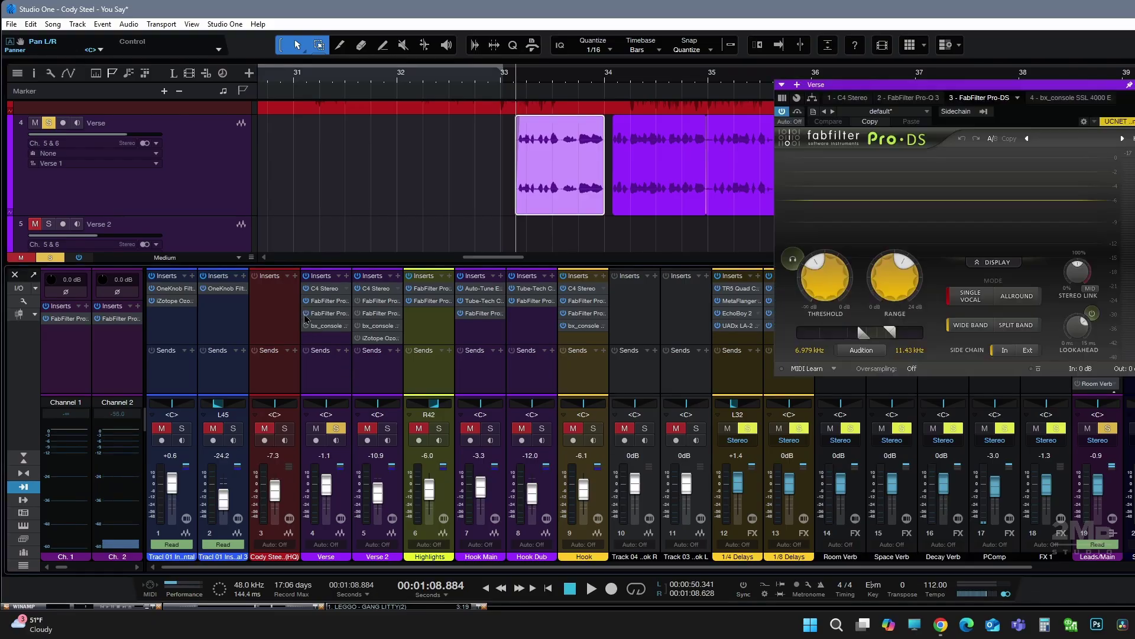
pyautogui.moveTo(985, 89); pyautogui.dragTo(833, 242)
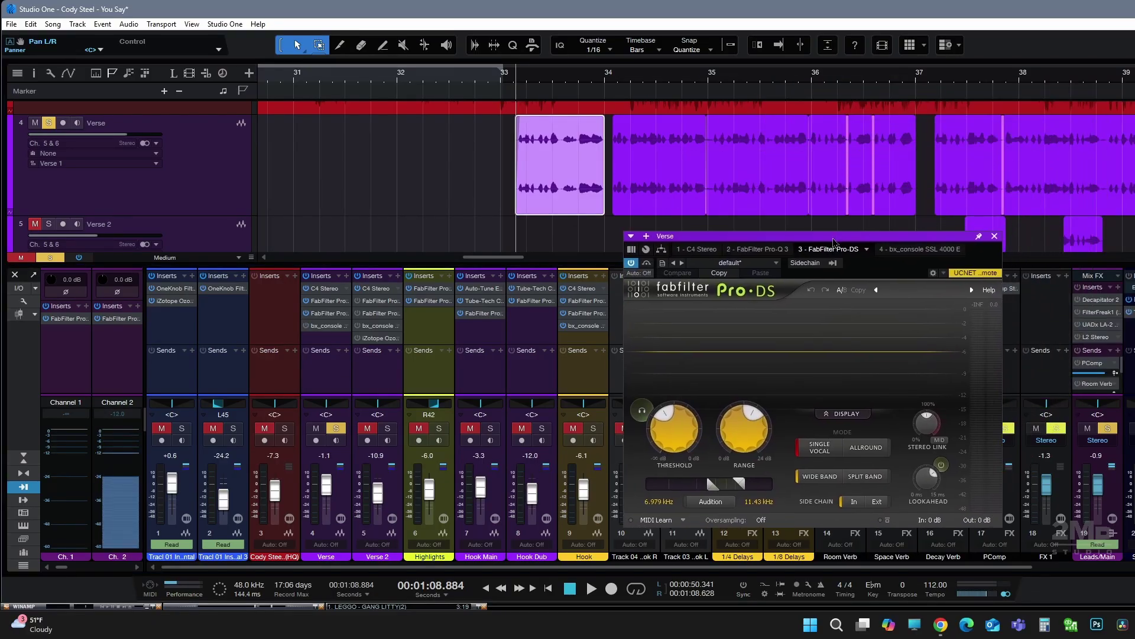
pyautogui.press('space')
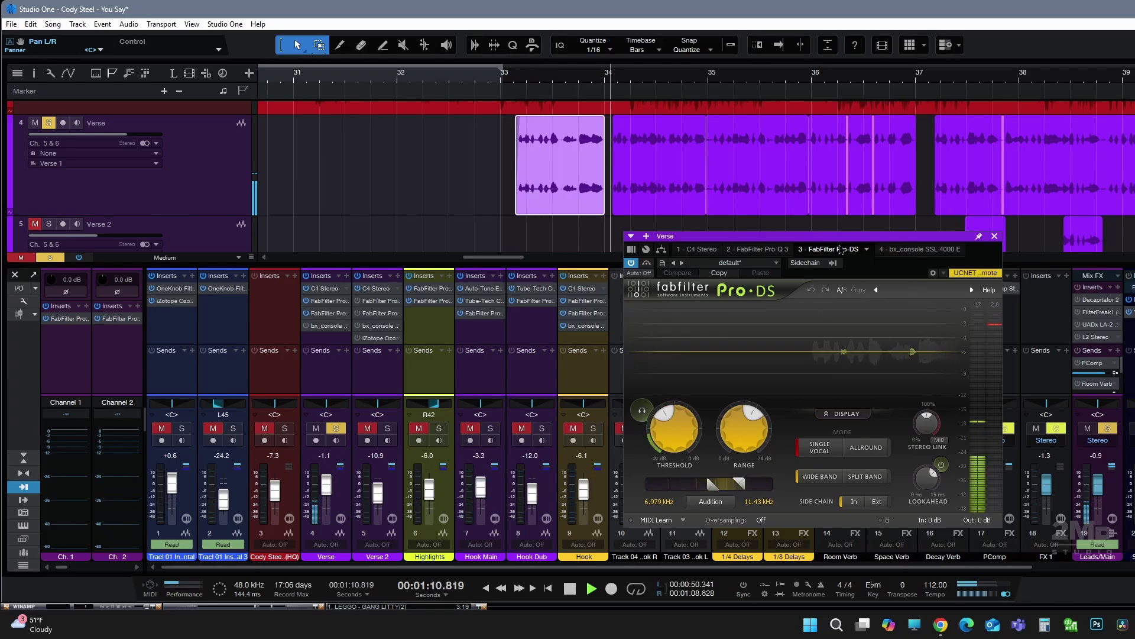
pyautogui.moveTo(709, 236); pyautogui.dragTo(629, 211)
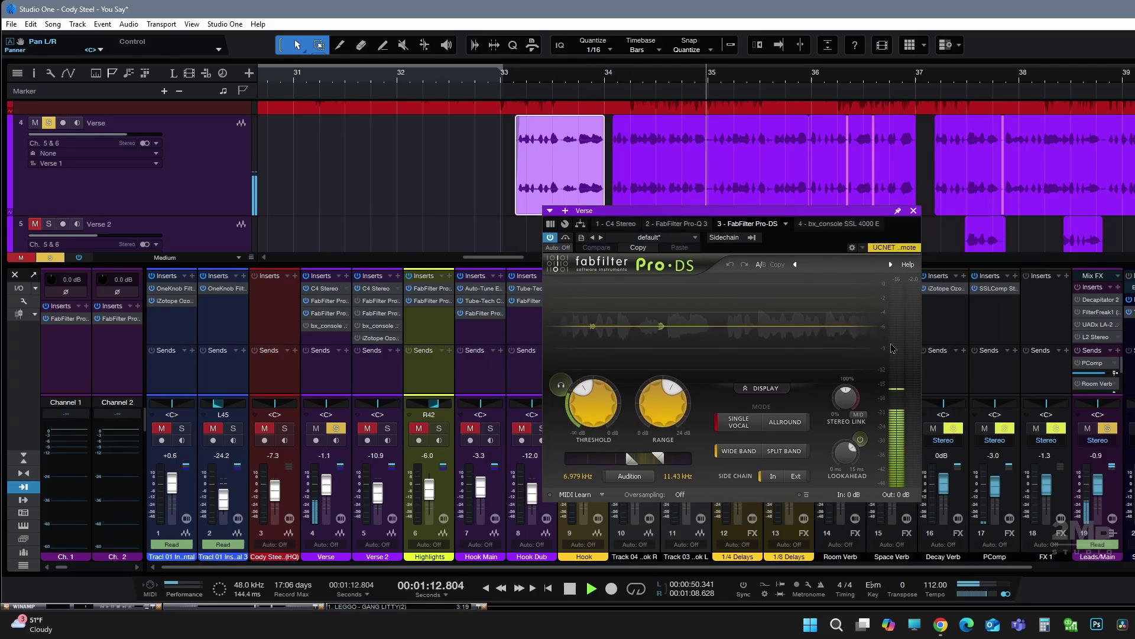
pyautogui.press('space')
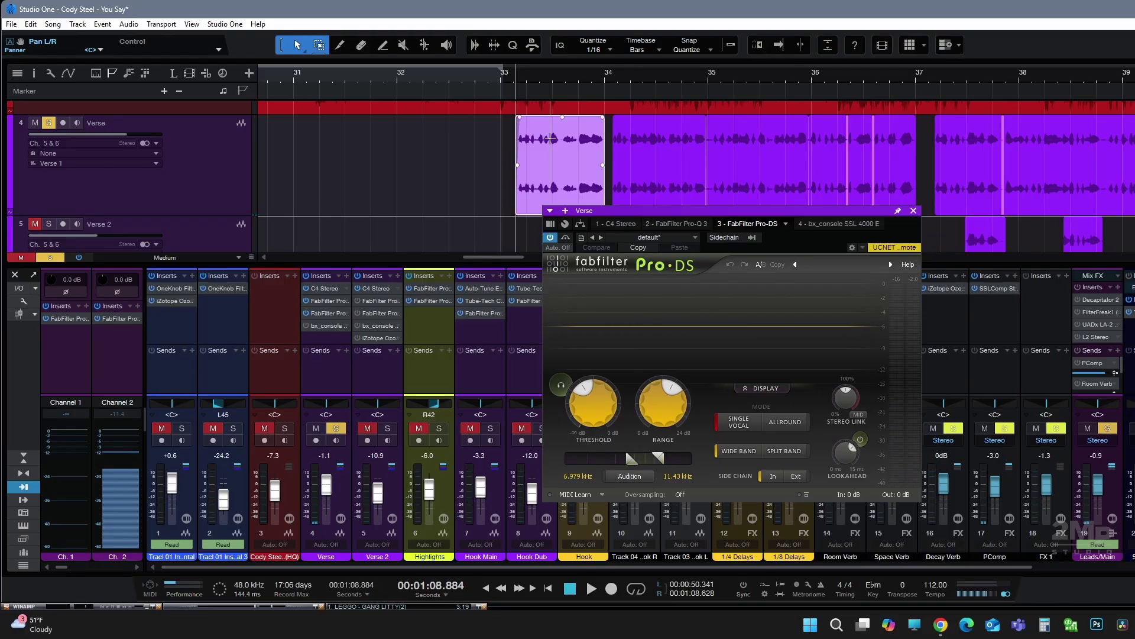
pyautogui.press('space')
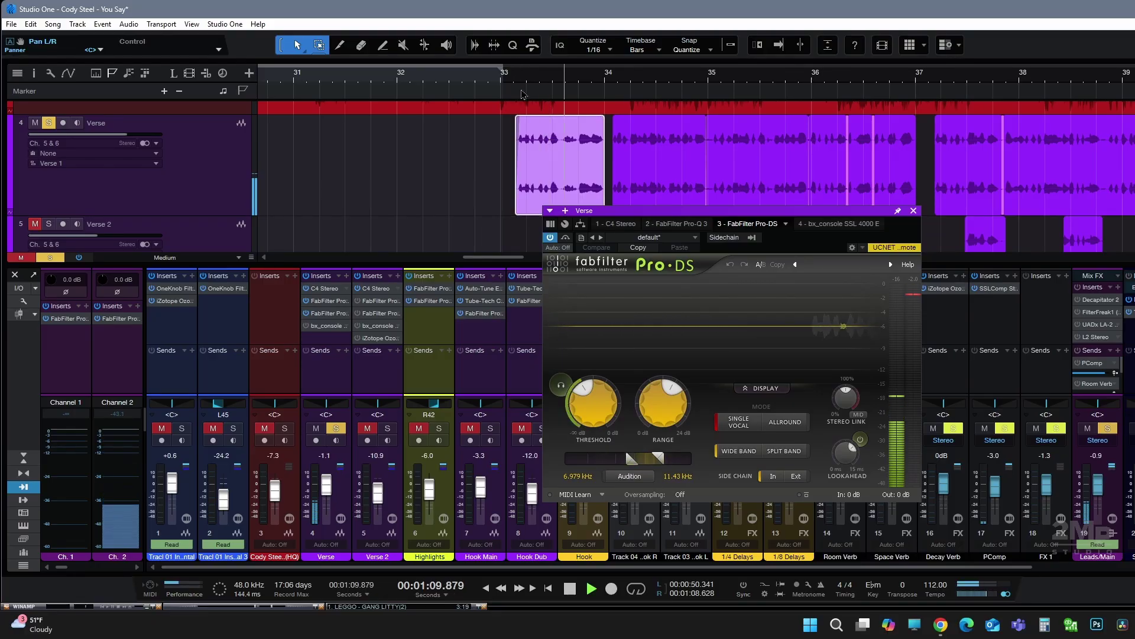
pyautogui.press('space')
pyautogui.click(914, 210)
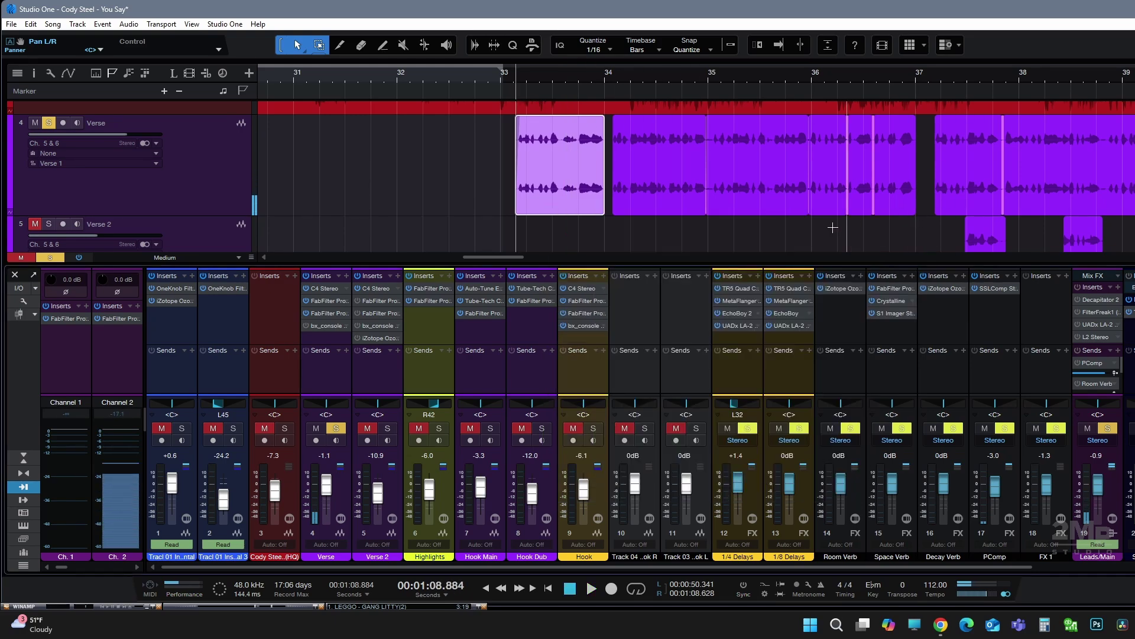
pyautogui.click(325, 326)
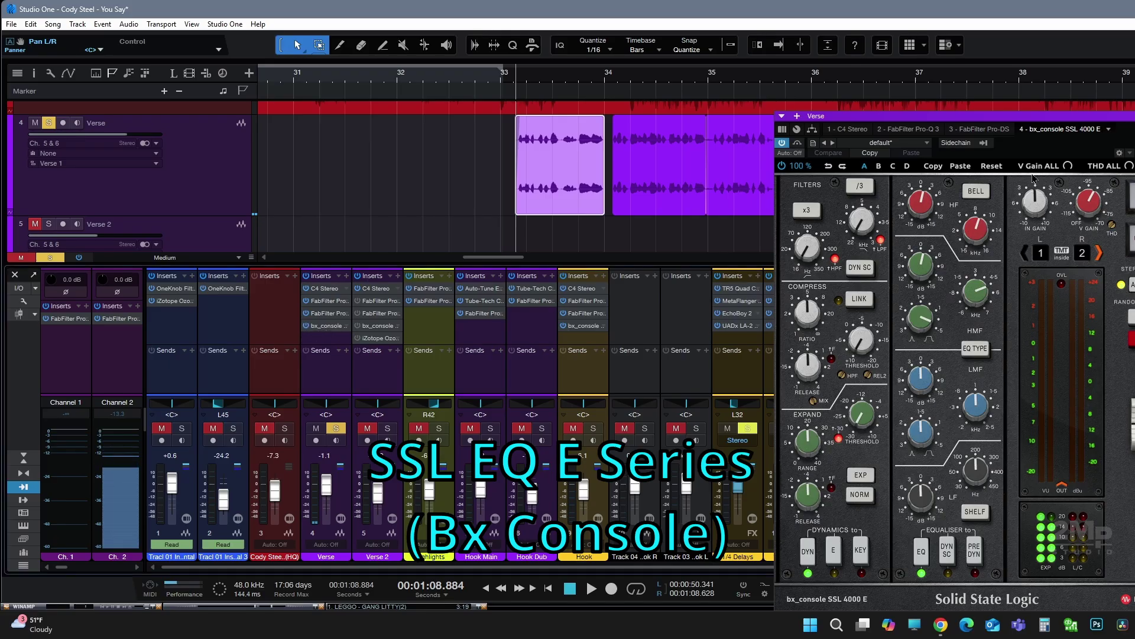
pyautogui.moveTo(1066, 118); pyautogui.dragTo(842, 90)
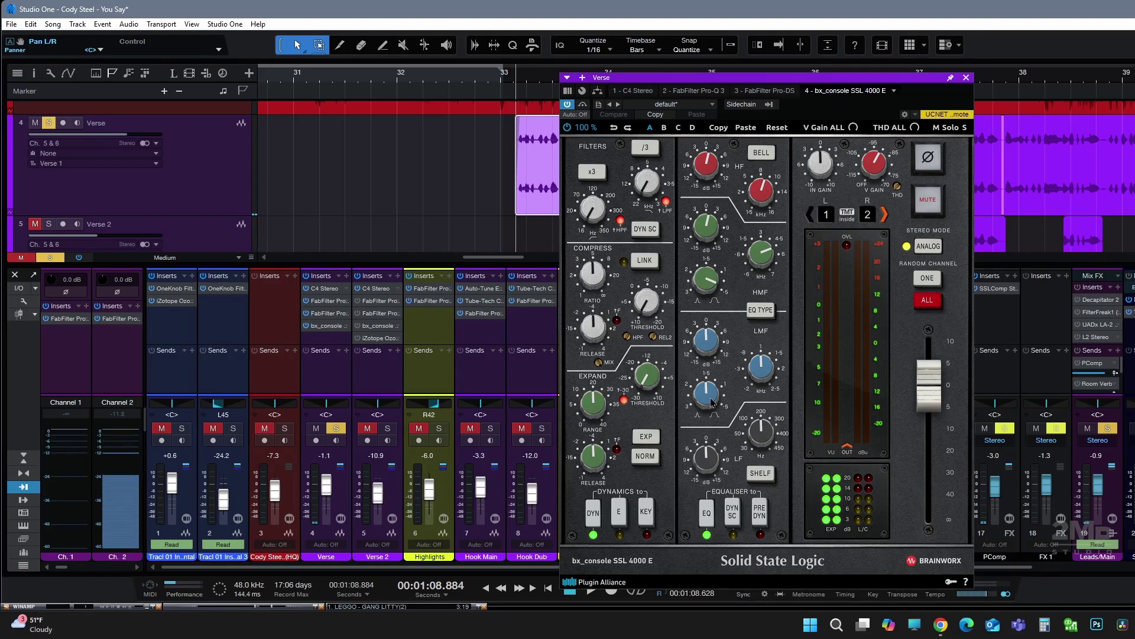
pyautogui.press('Escape')
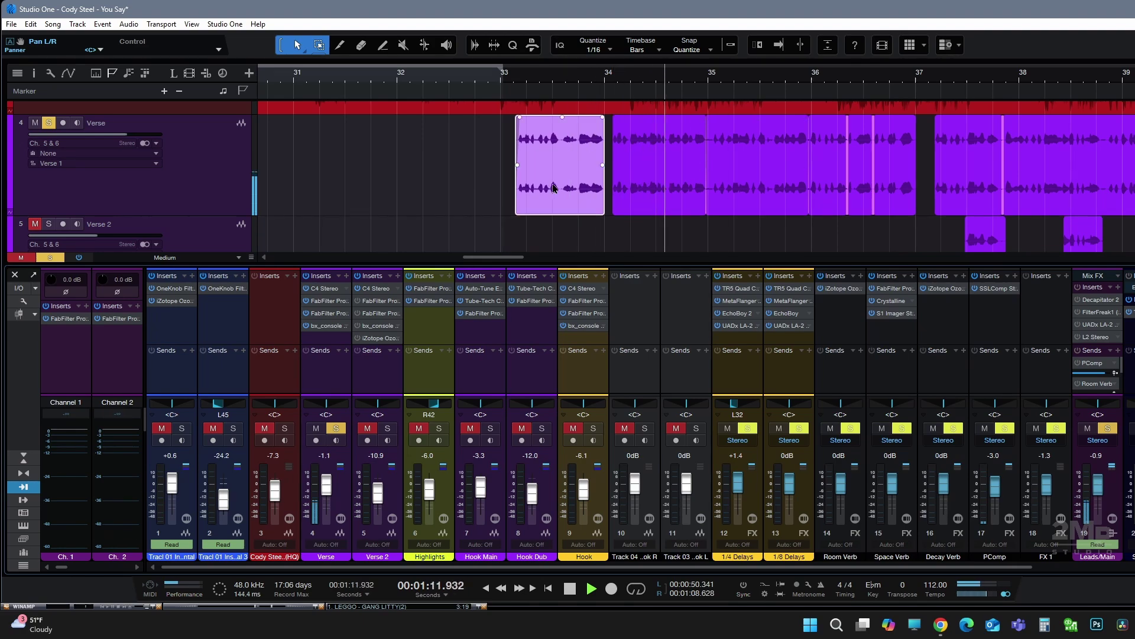
# Replay the vocal from bar 33, stop, and select the Verse track.
pyautogui.press('space')
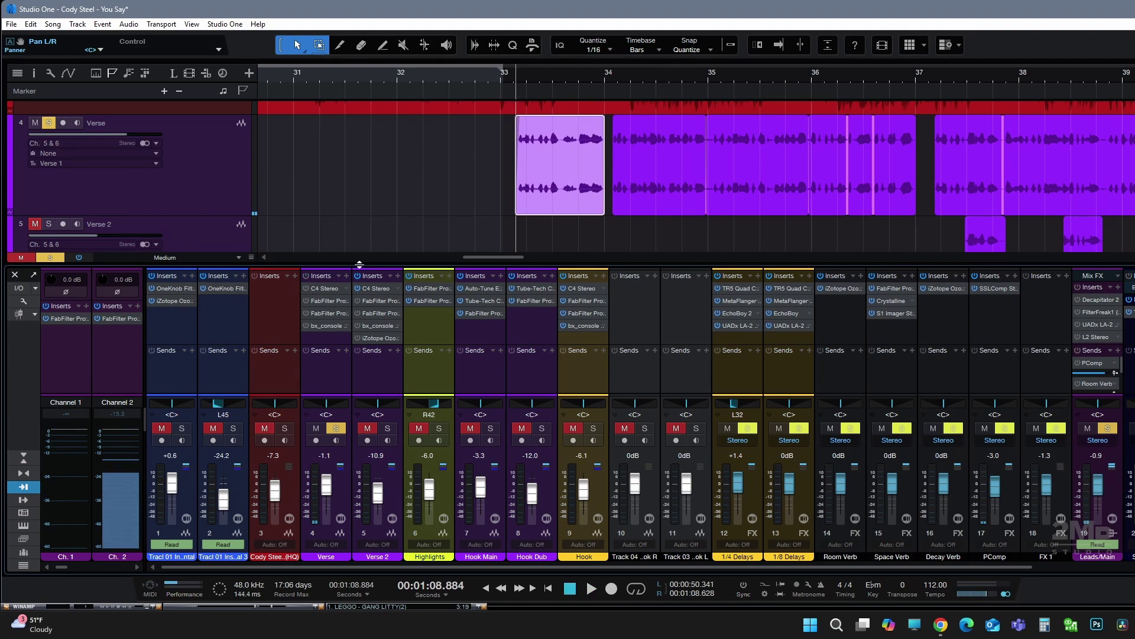
pyautogui.click(515, 80)
pyautogui.press('space')
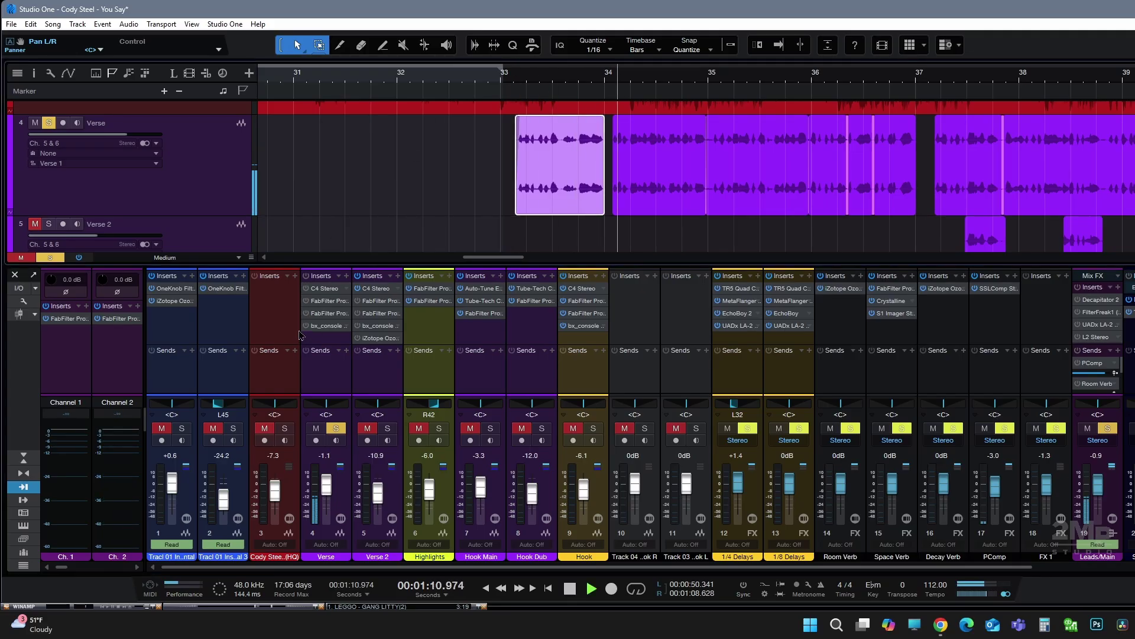
pyautogui.click(516, 88)
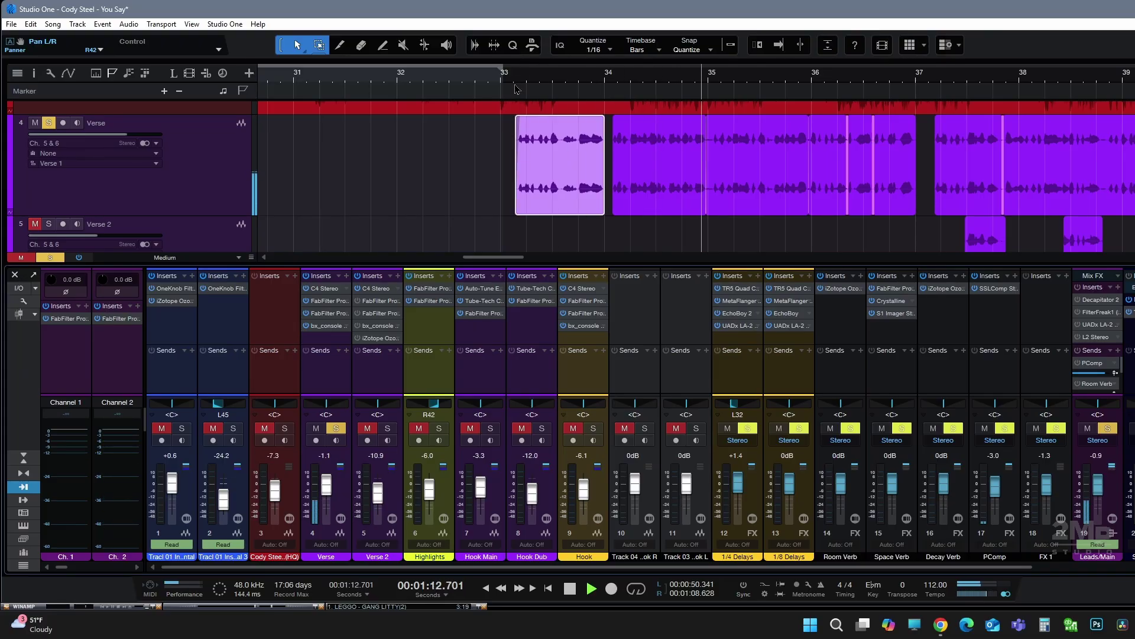
pyautogui.press('space')
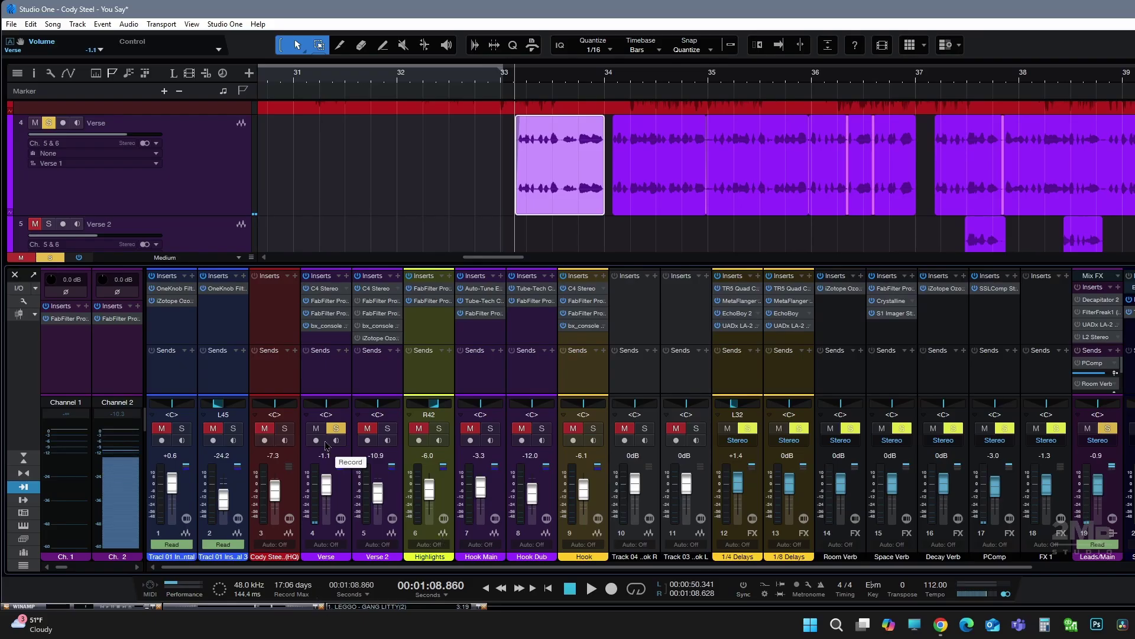
pyautogui.click(328, 386)
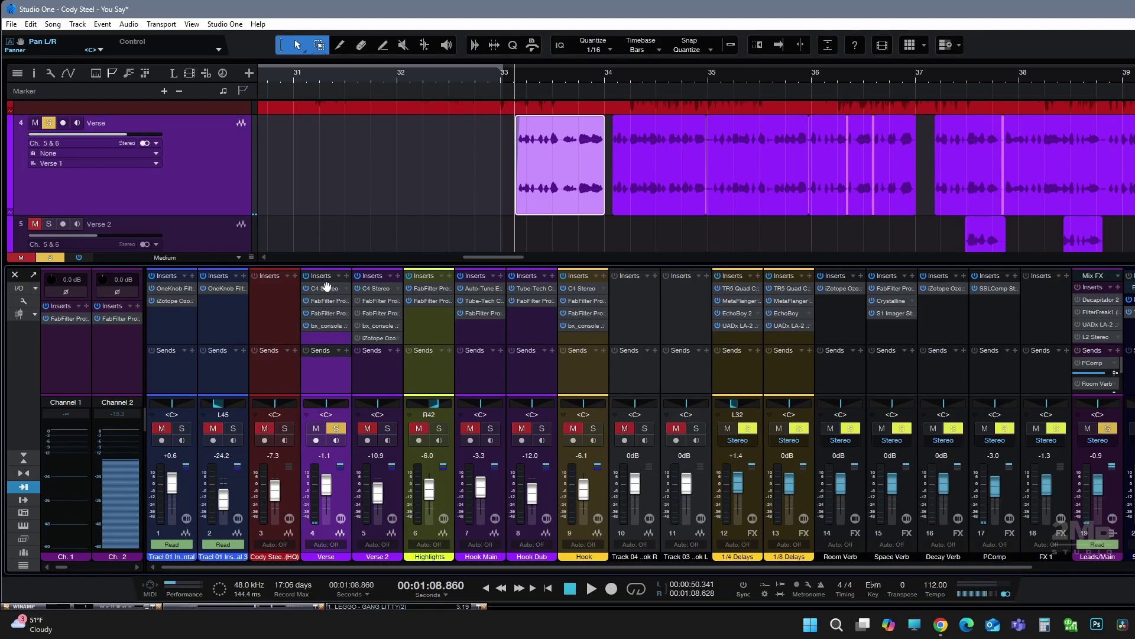
pyautogui.scroll(-3, 426, 568)
pyautogui.scroll(-3, 665, 213)
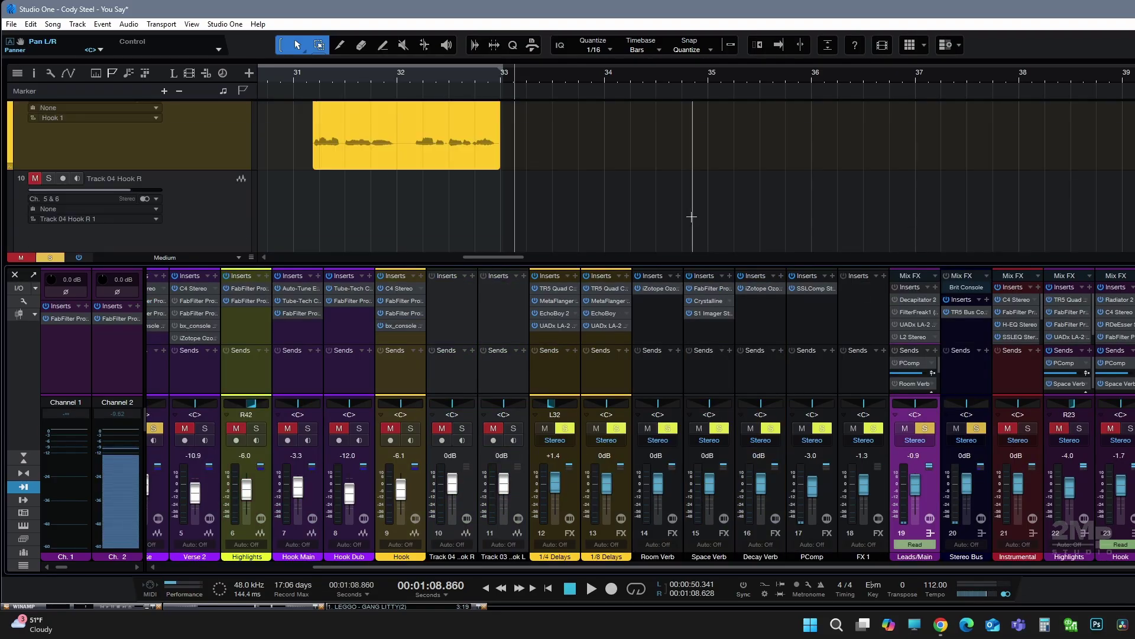
pyautogui.scroll(1, 666, 213)
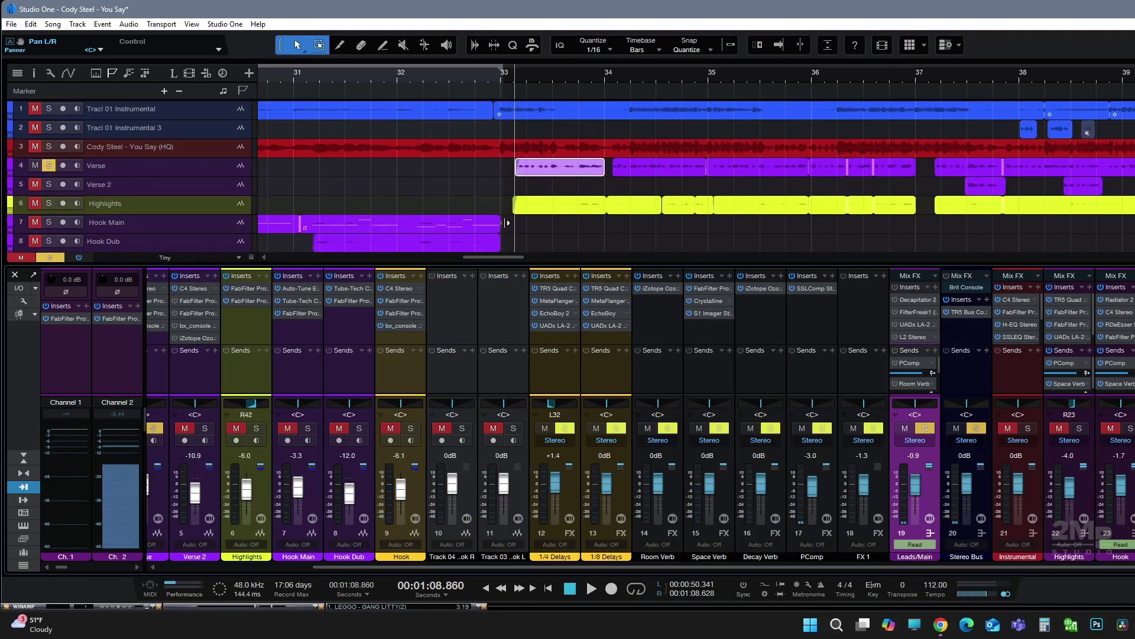
pyautogui.scroll(1, 513, 222)
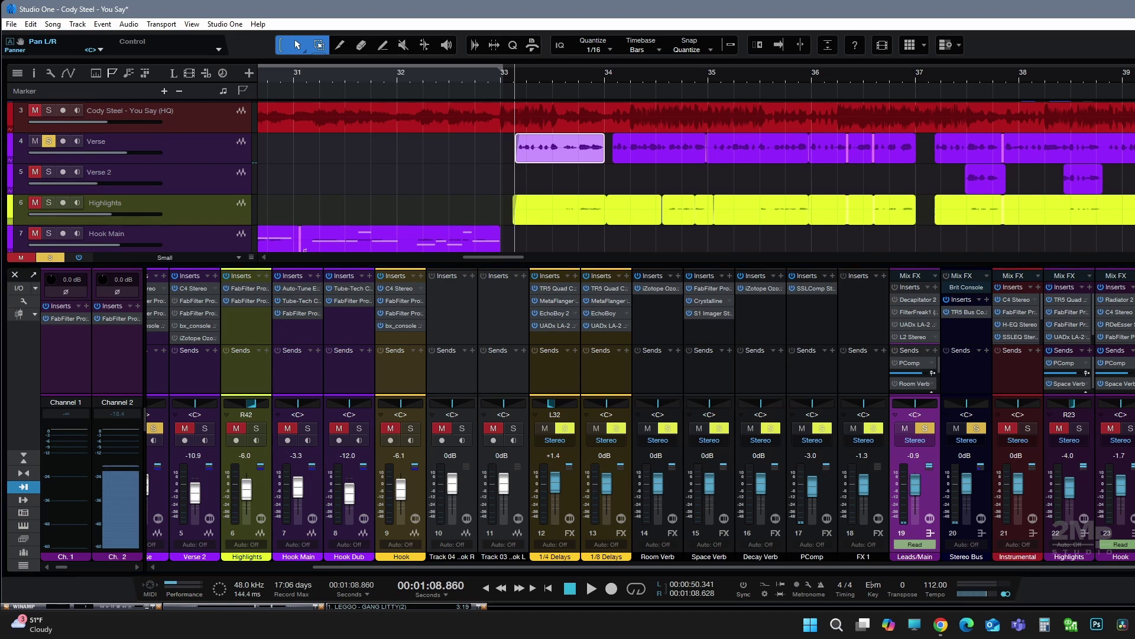
# Open the Soundtoys Decapitator 2 insert on the Leads/Main bus.
pyautogui.click(905, 299)
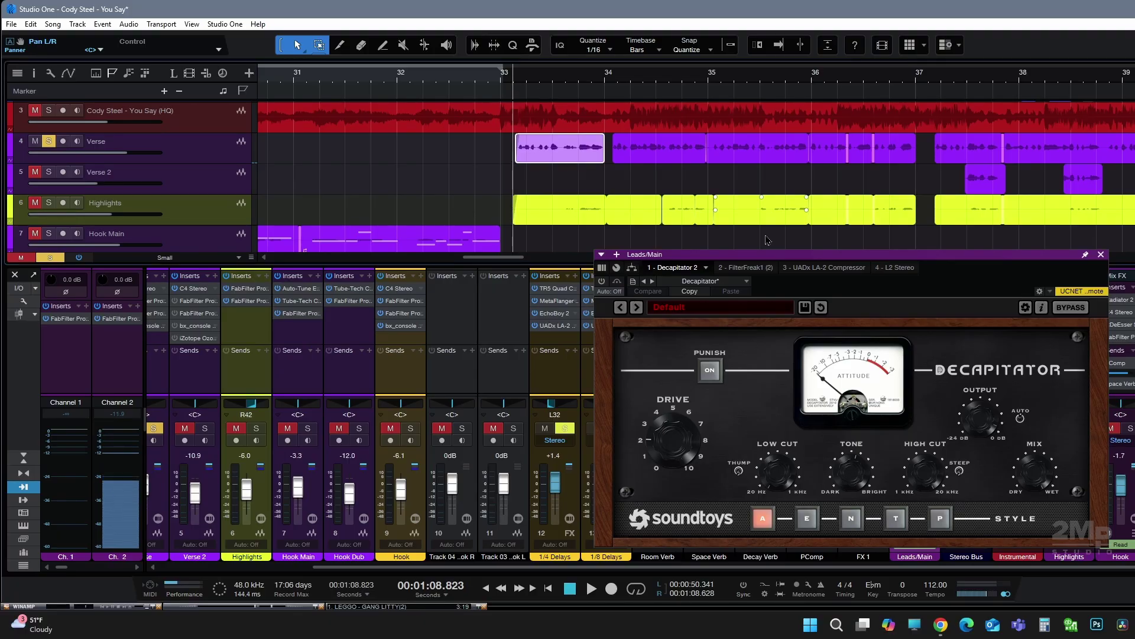
# Stop playback, close the Decapitator window, and open FilterFreak on Leads/Main.
pyautogui.moveTo(779, 255)
pyautogui.mouseDown()
pyautogui.moveTo(547, 308)
pyautogui.moveTo(483, 294)
pyautogui.mouseUp()
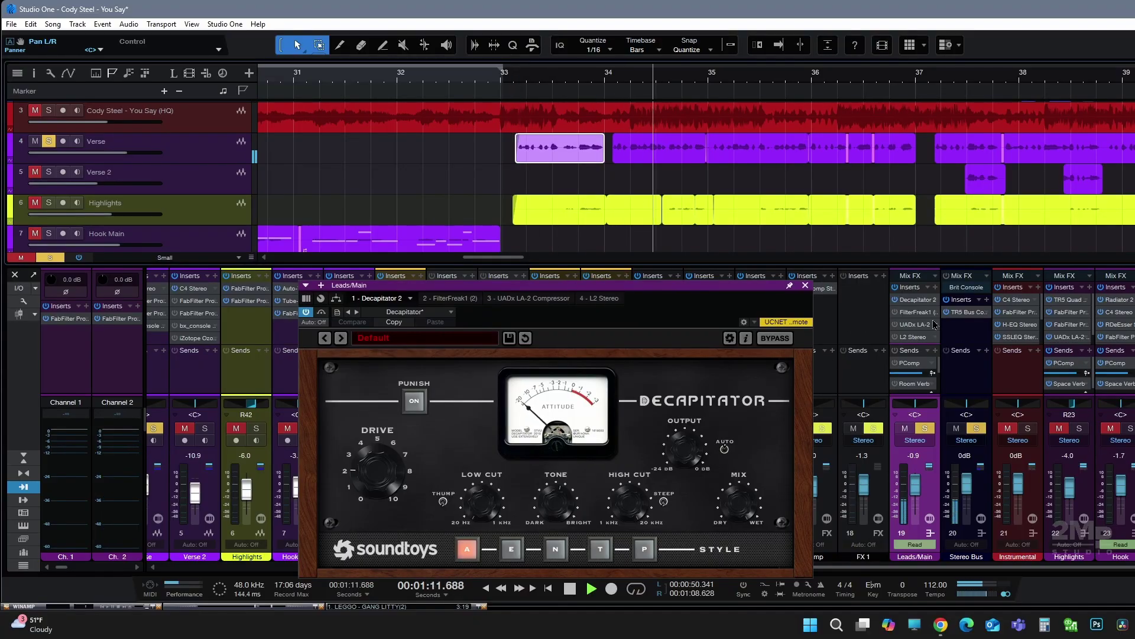
pyautogui.press('space')
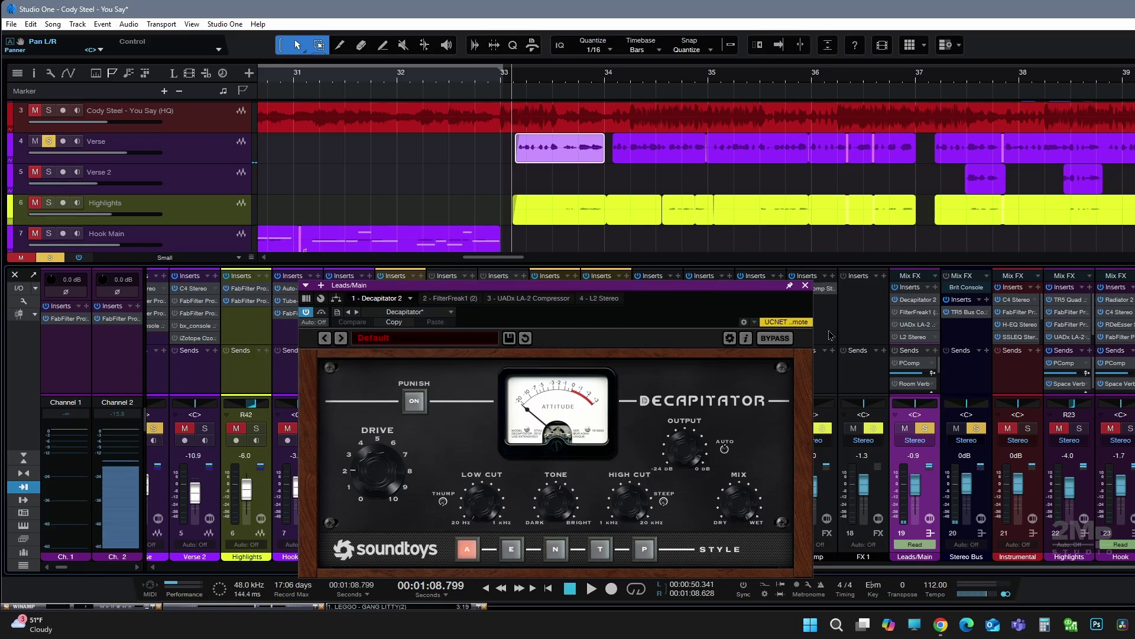
pyautogui.moveTo(681, 293); pyautogui.dragTo(684, 284)
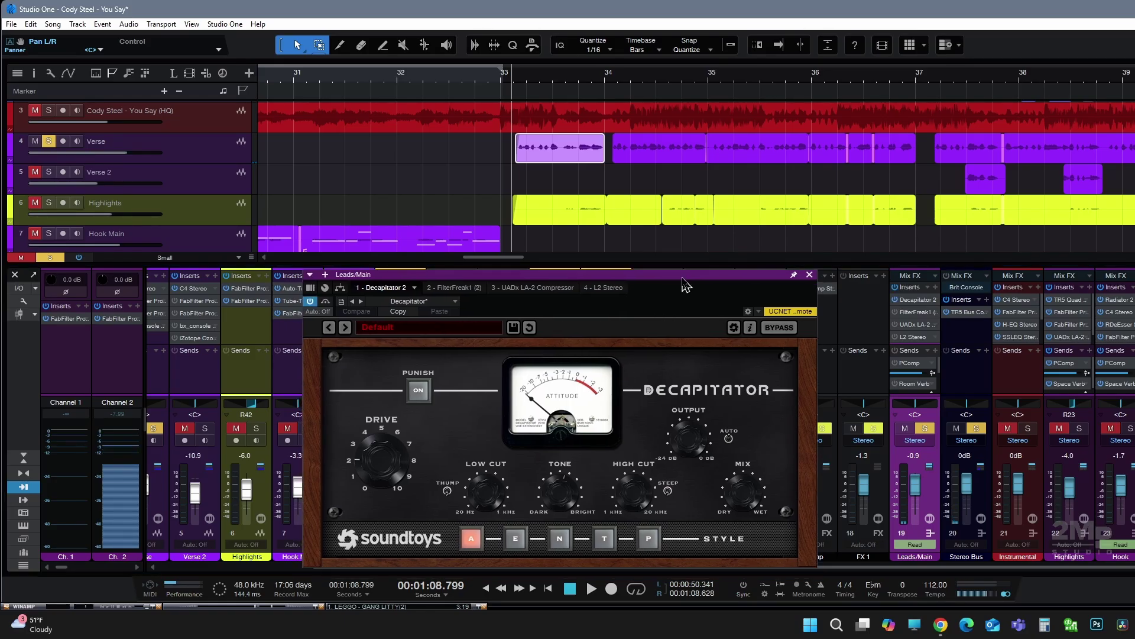
pyautogui.click(809, 276)
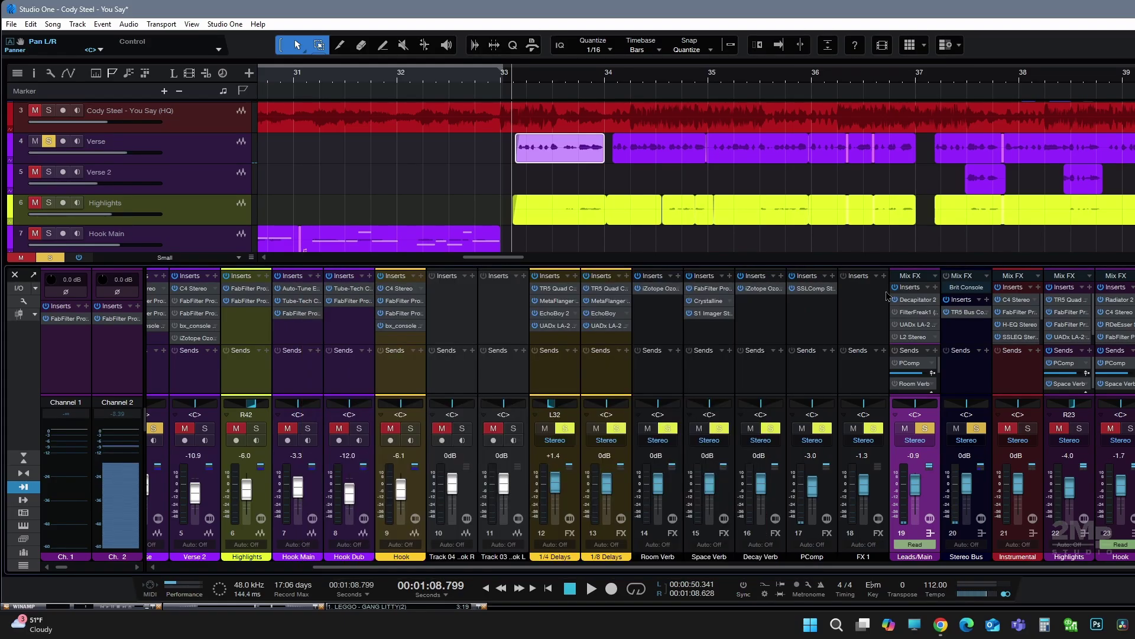
pyautogui.click(915, 313)
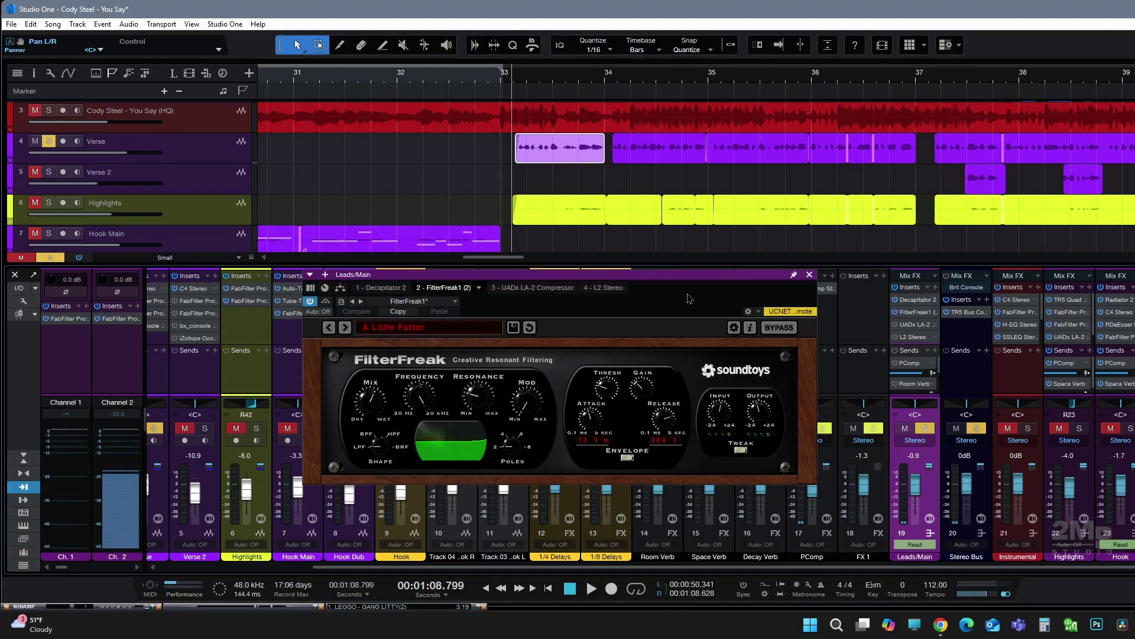
# Close FilterFreak, stop playback, and open the UADx LA-2 compressor on Leads/Main.
pyautogui.moveTo(636, 287); pyautogui.dragTo(688, 280)
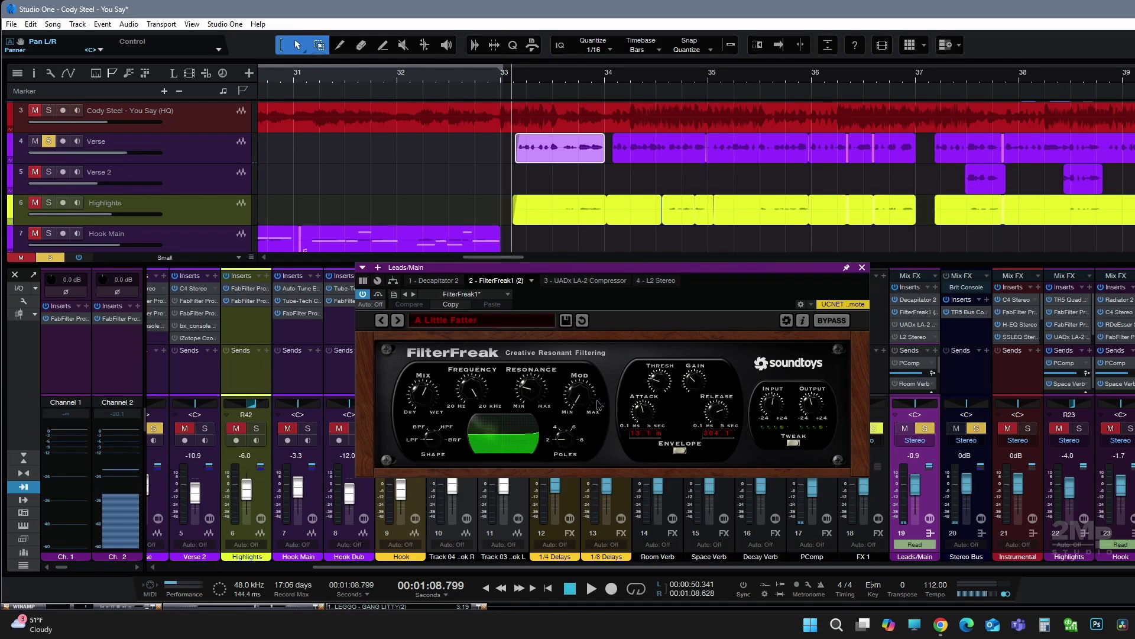
pyautogui.click(861, 268)
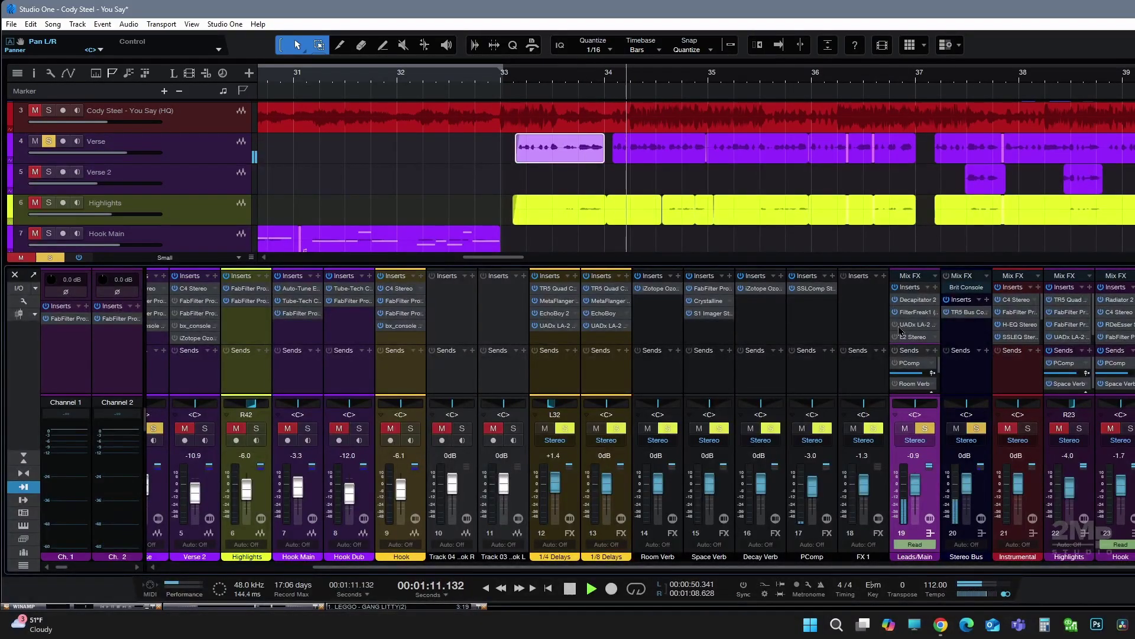
pyautogui.press('space')
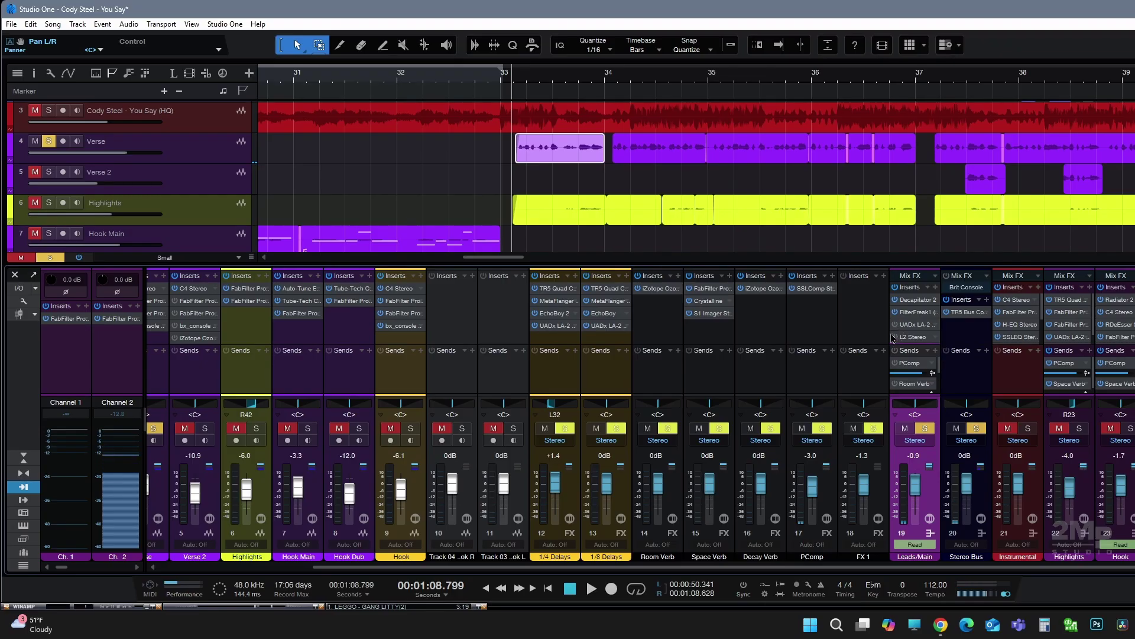
pyautogui.click(895, 326)
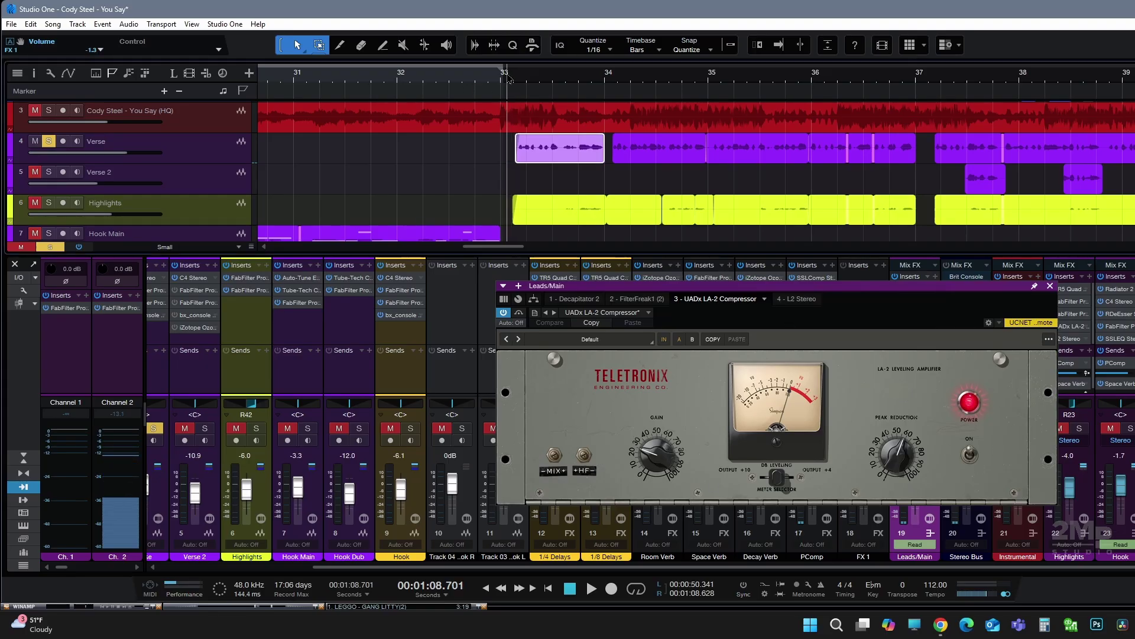
# Play the vocal through the LA-2 compressor, stop, then select the L2 limiter.
pyautogui.press('space')
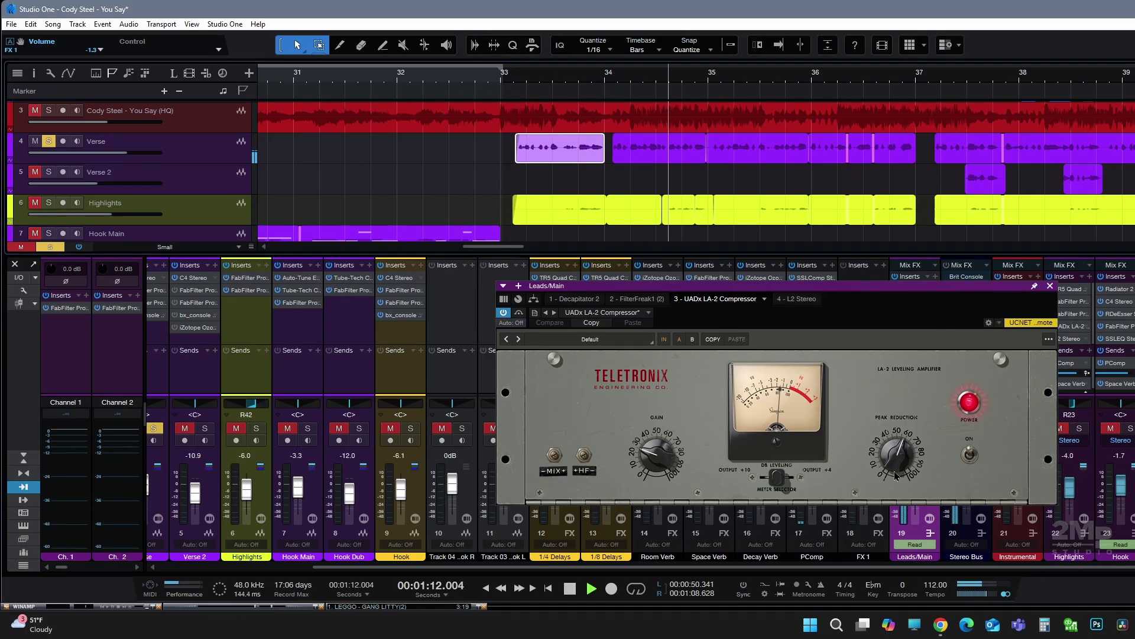
pyautogui.press('space')
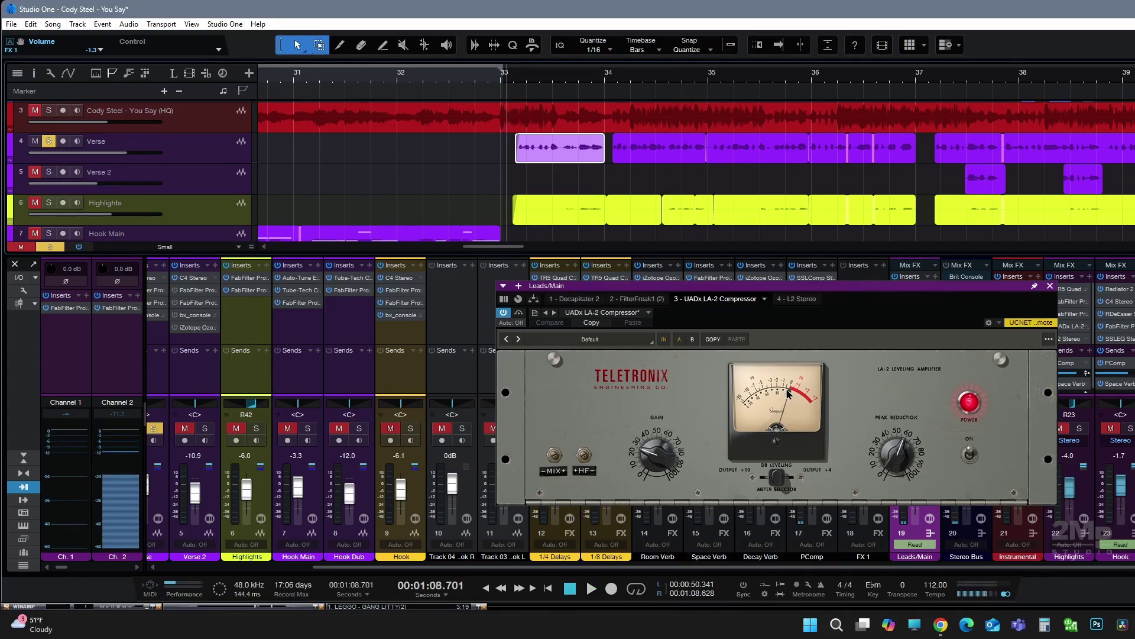
pyautogui.click(1051, 287)
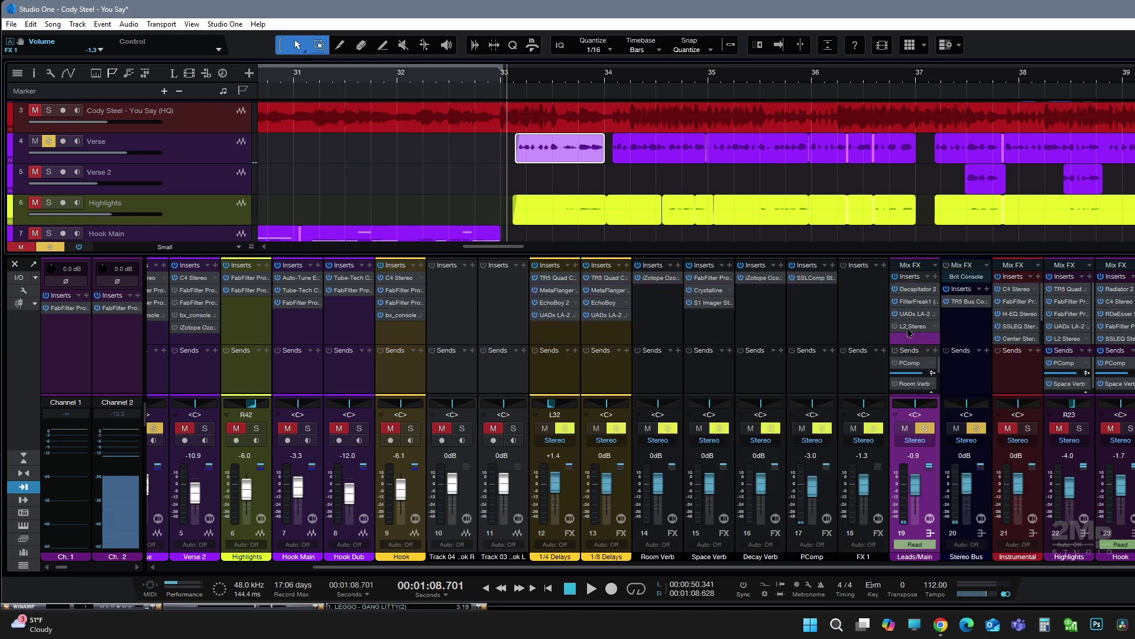
# Play the vocal through the Leads/Main L2 Ultramaximizer, then close its window.
pyautogui.click(911, 327)
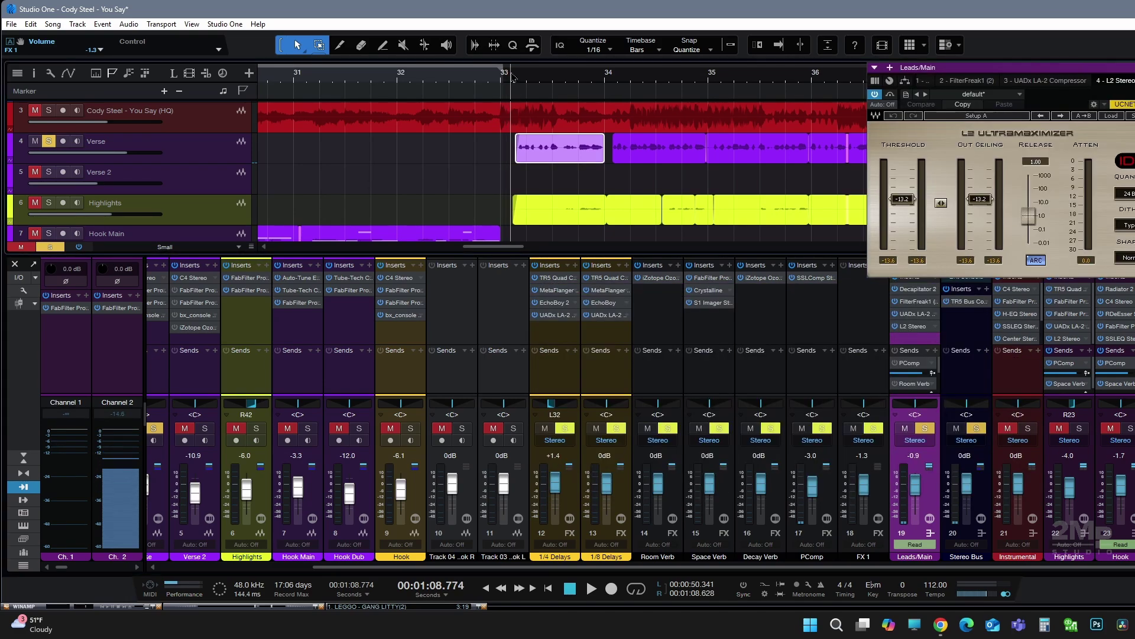
pyautogui.press('space')
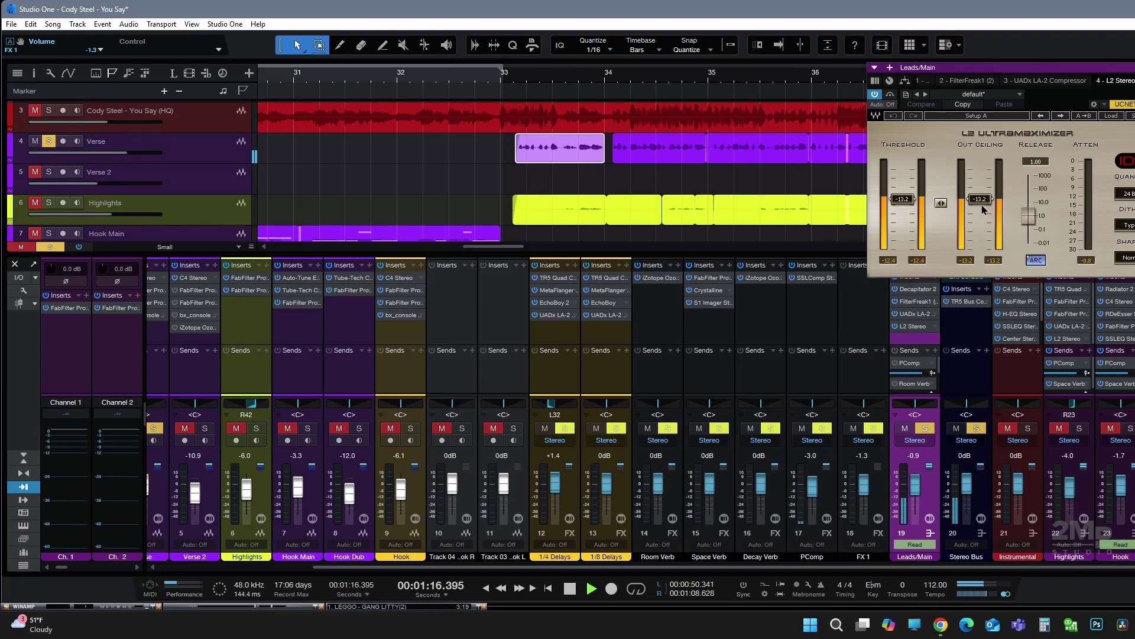
pyautogui.press('space')
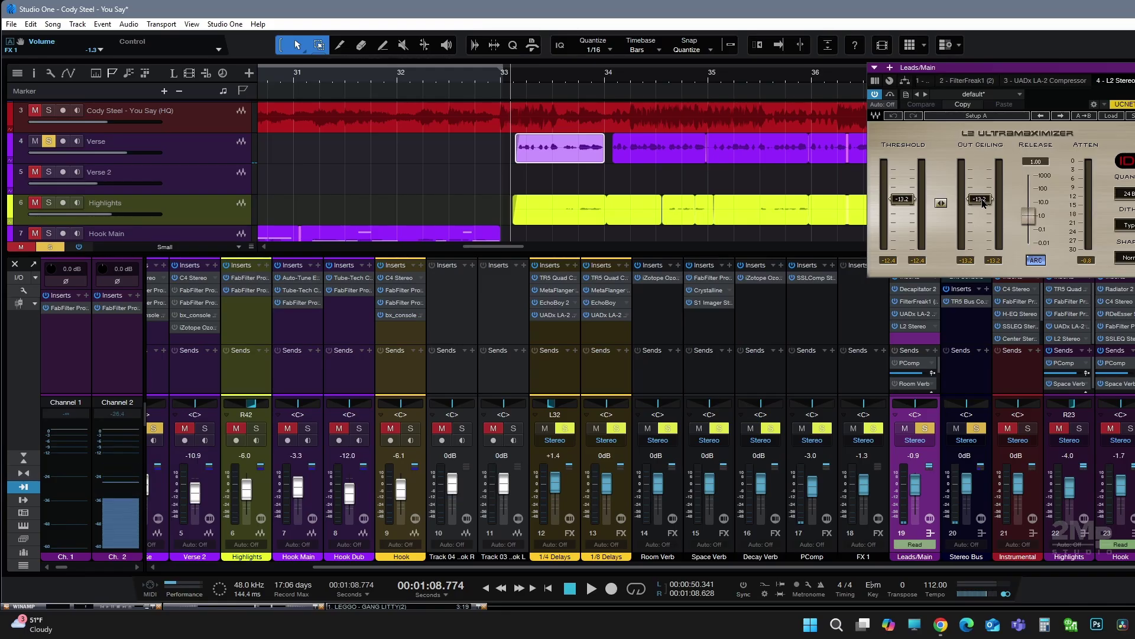
pyautogui.press('Escape')
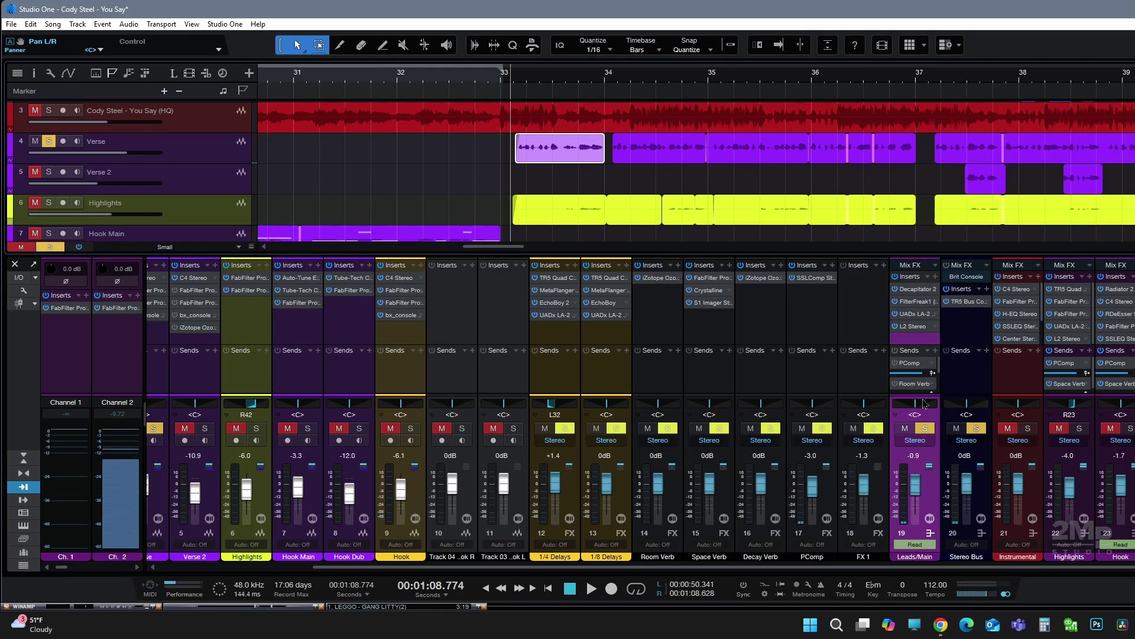
# Enlarge the sends and arrange areas, then play the vocal through the PComp SSL compressor.
pyautogui.moveTo(913, 341); pyautogui.dragTo(930, 285)
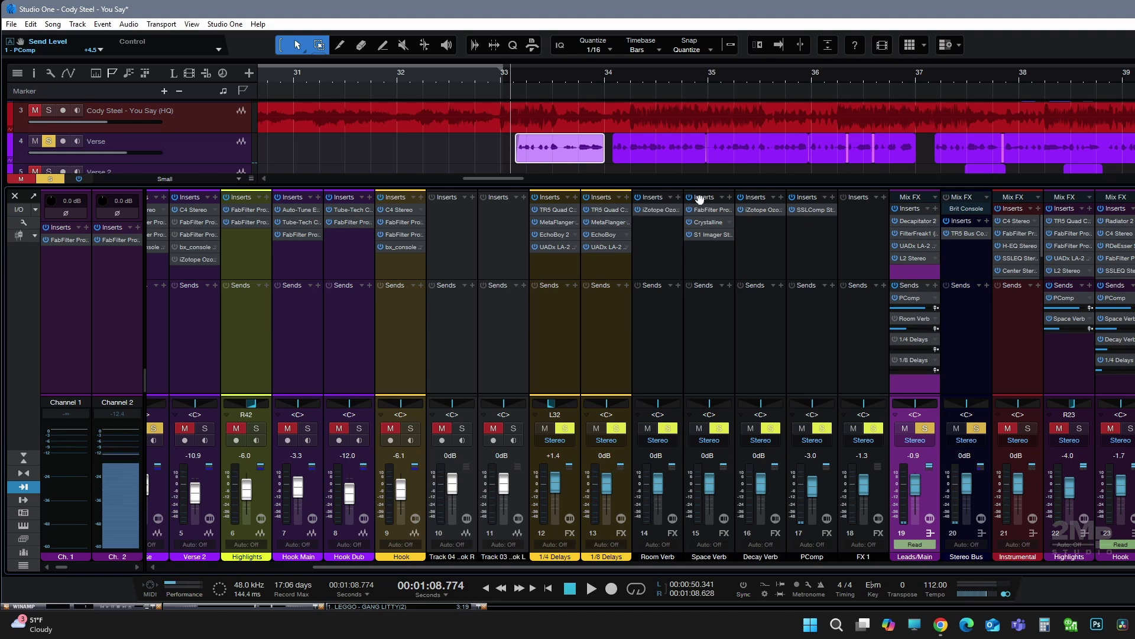
pyautogui.moveTo(706, 188); pyautogui.dragTo(704, 203)
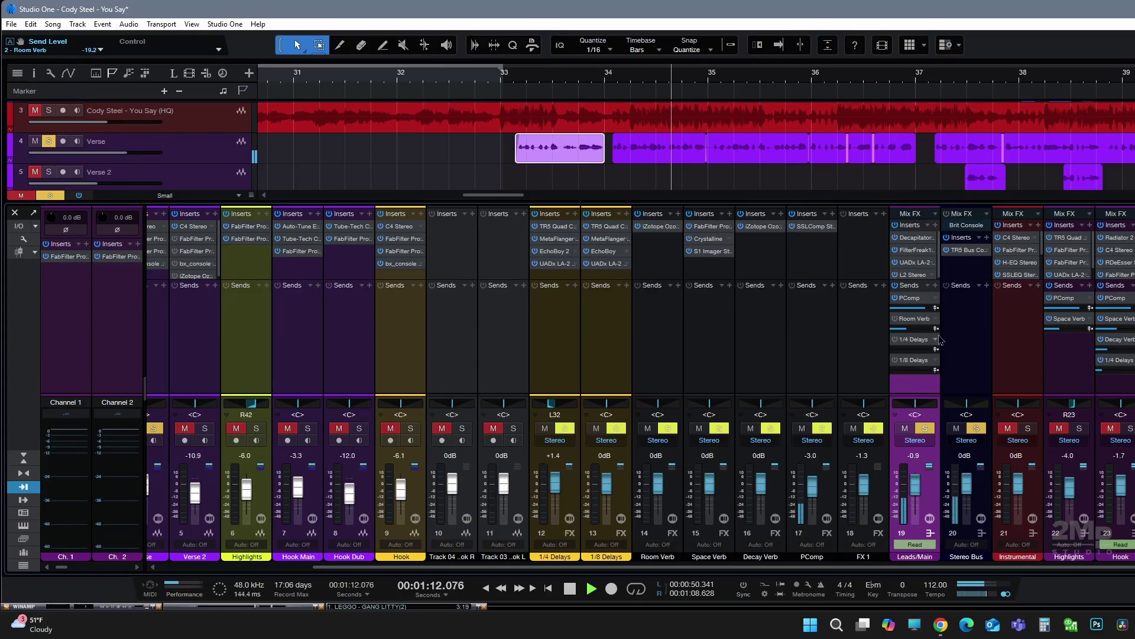
pyautogui.press('space')
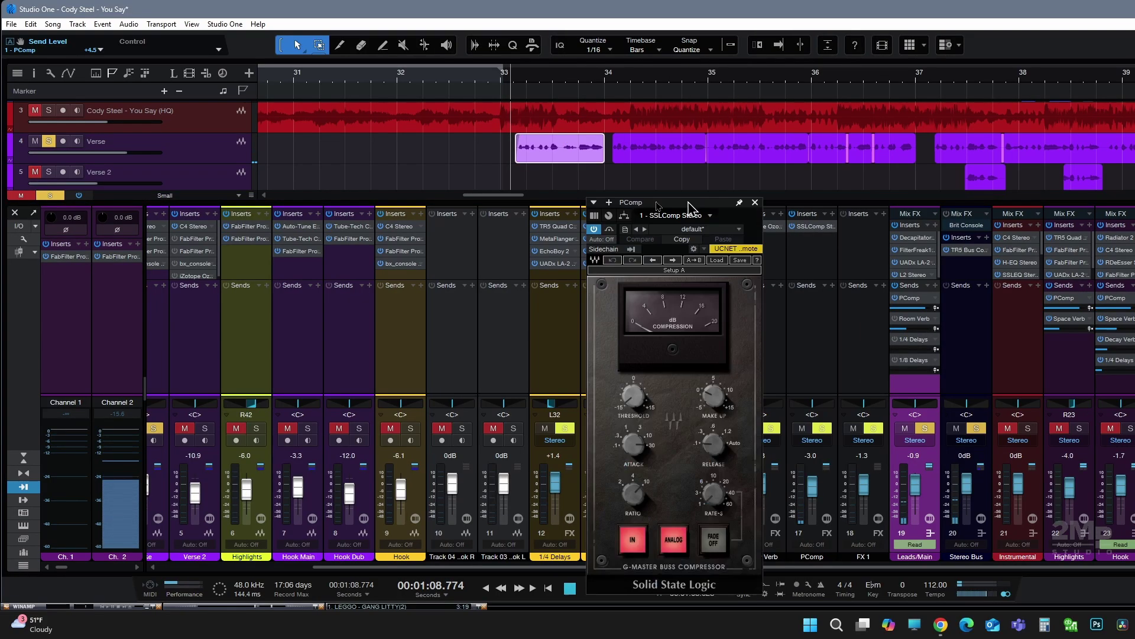
pyautogui.moveTo(578, 202); pyautogui.dragTo(367, 167)
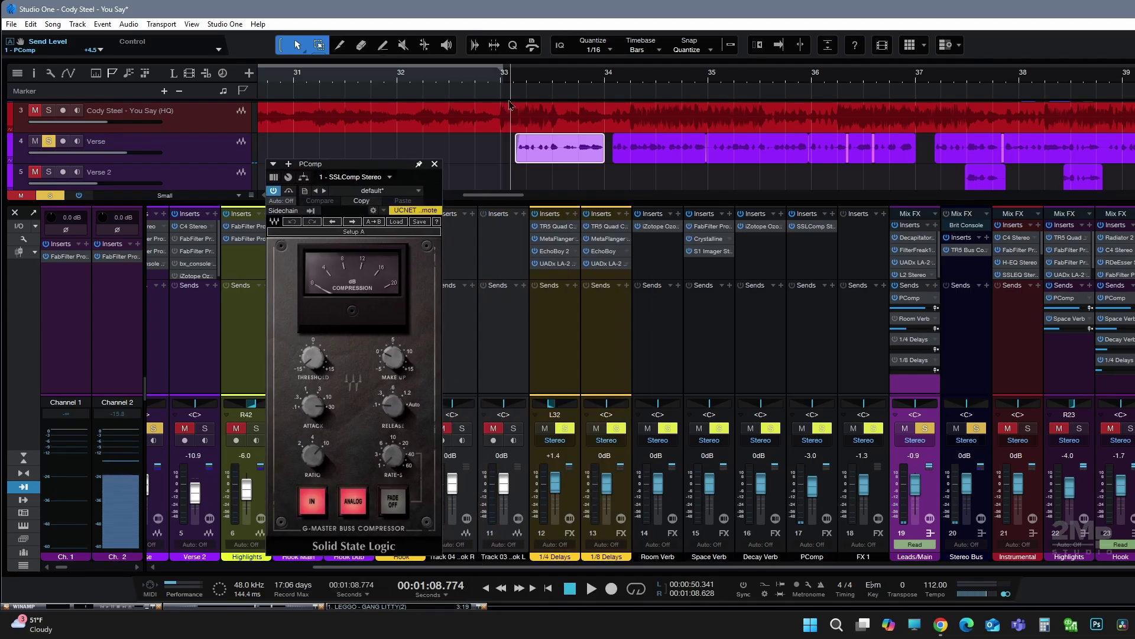
pyautogui.press('space')
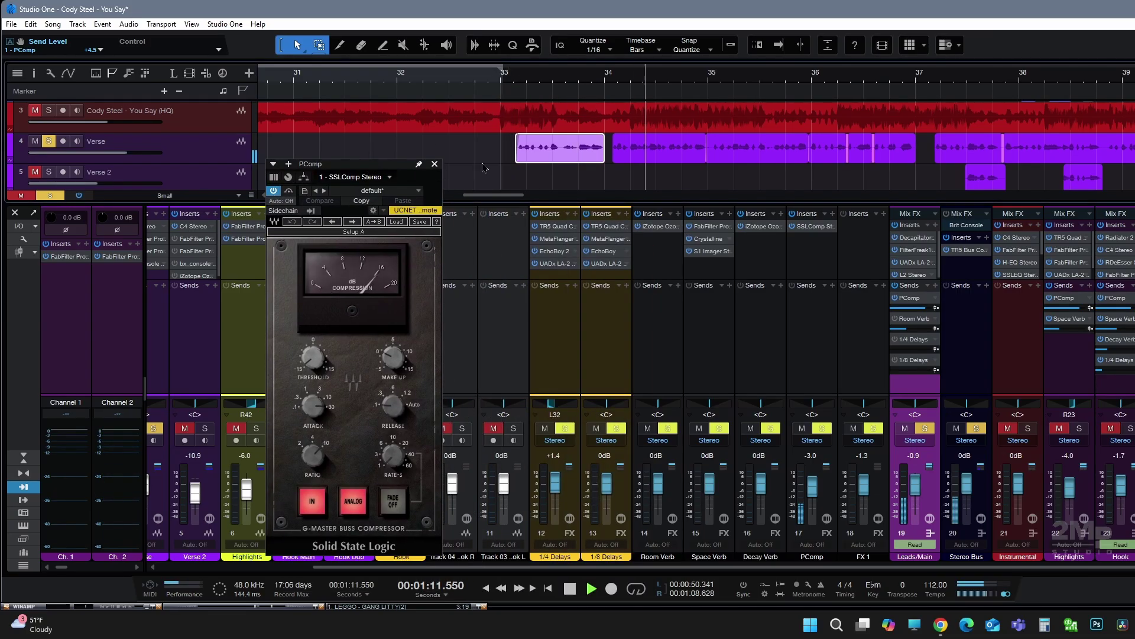
pyautogui.press('space')
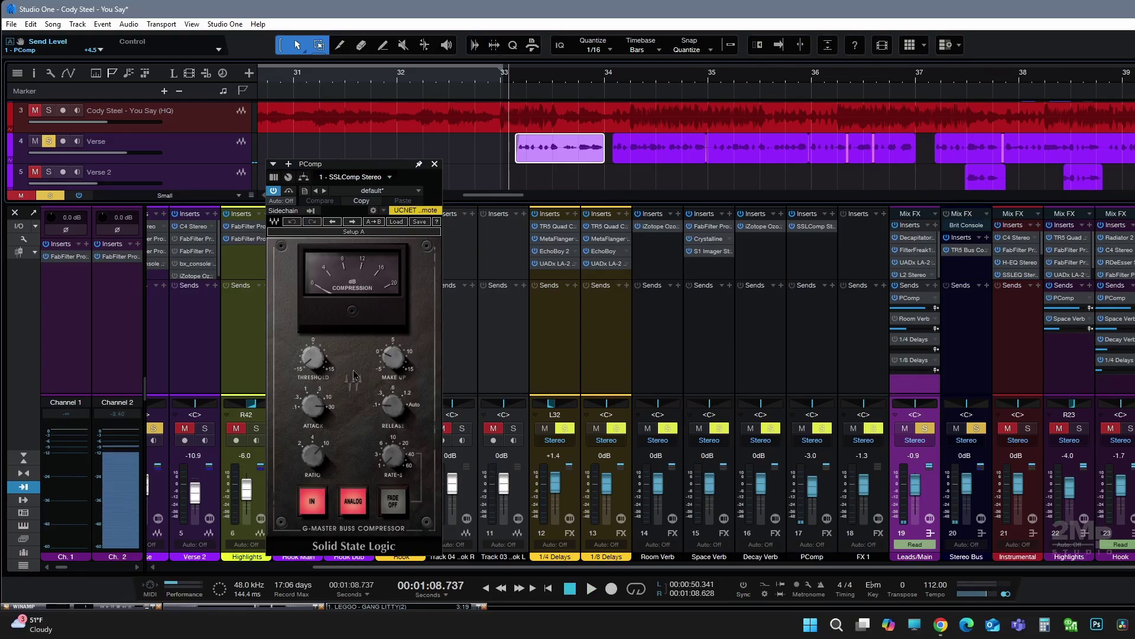
# Close the SSLComp window and replay the vocal from just before bar 33.
pyautogui.click(434, 164)
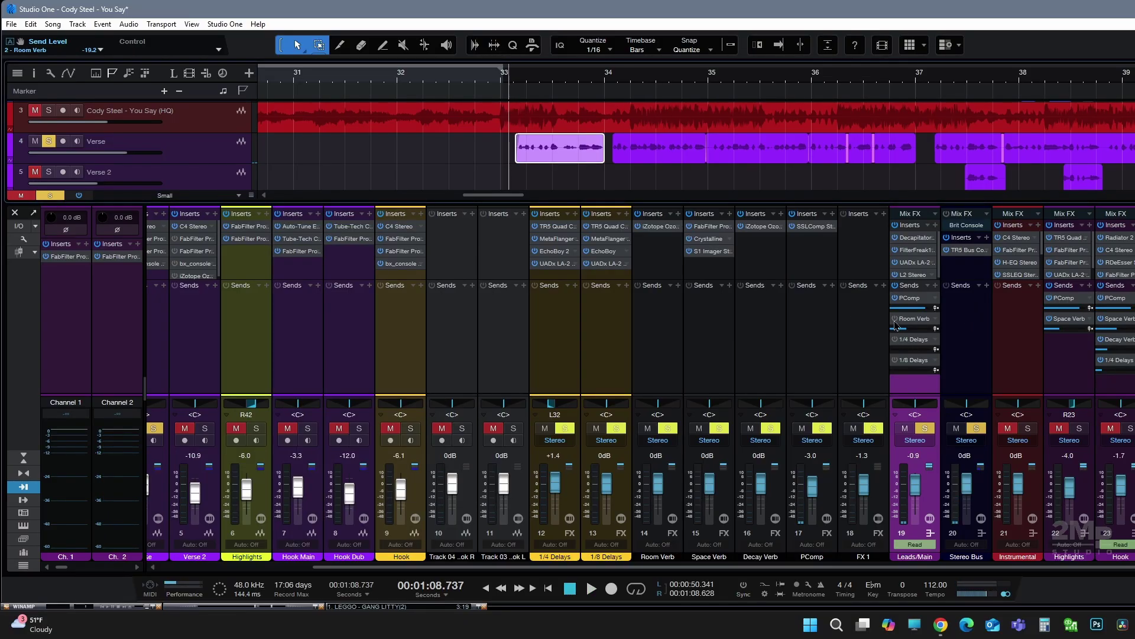
pyautogui.click(499, 81)
pyautogui.press('space')
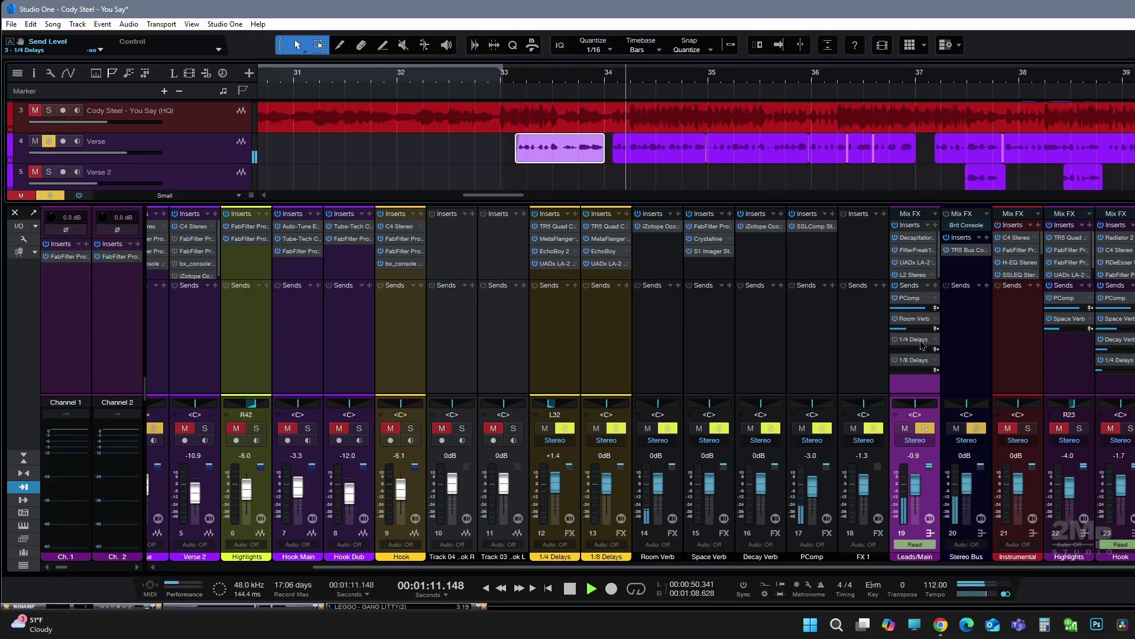
pyautogui.press('space')
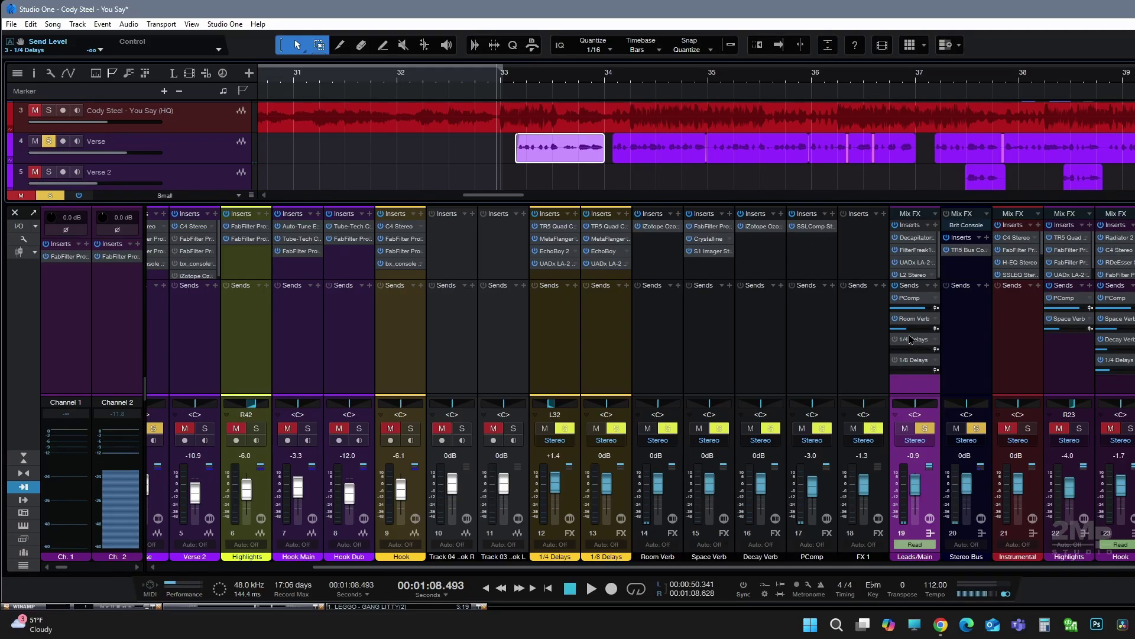
pyautogui.click(667, 235)
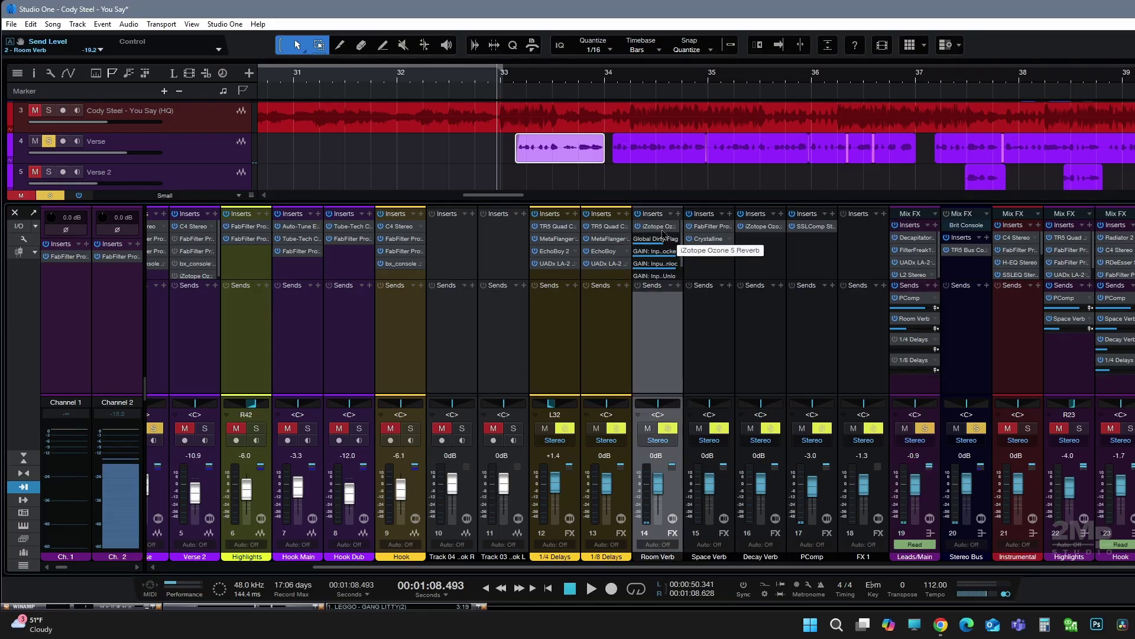
pyautogui.click(663, 233)
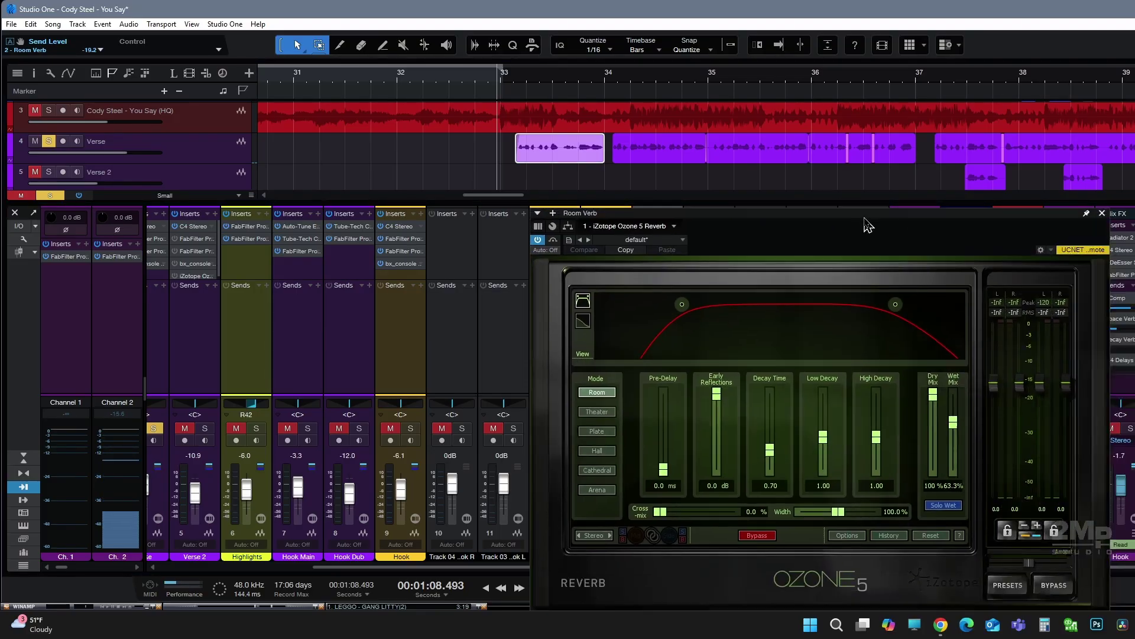
pyautogui.moveTo(976, 285); pyautogui.dragTo(657, 98)
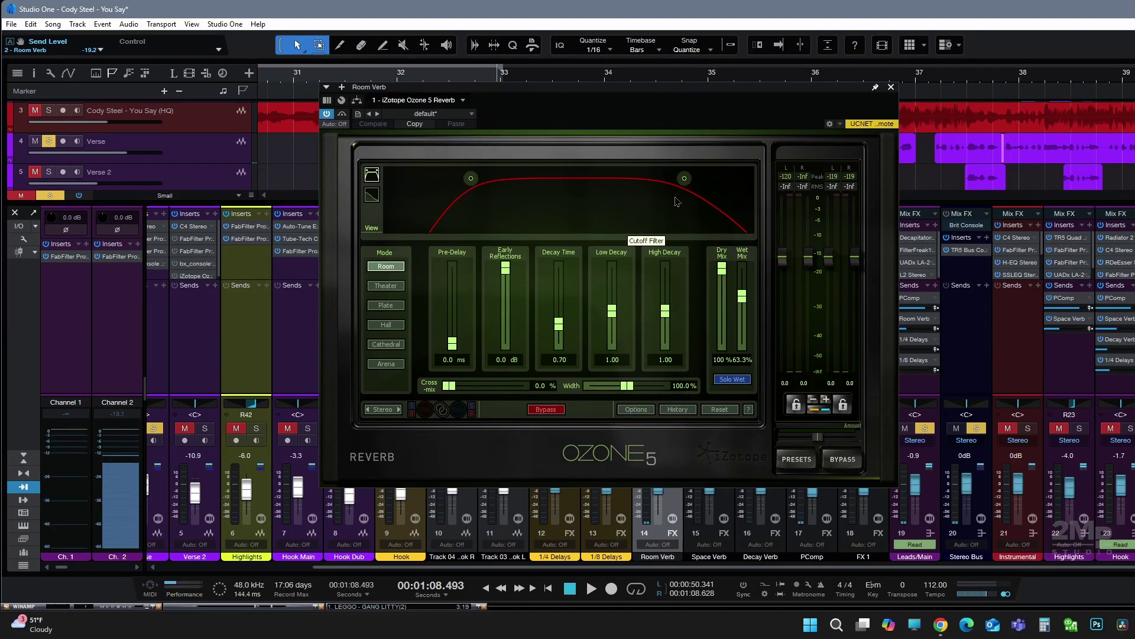
pyautogui.click(891, 87)
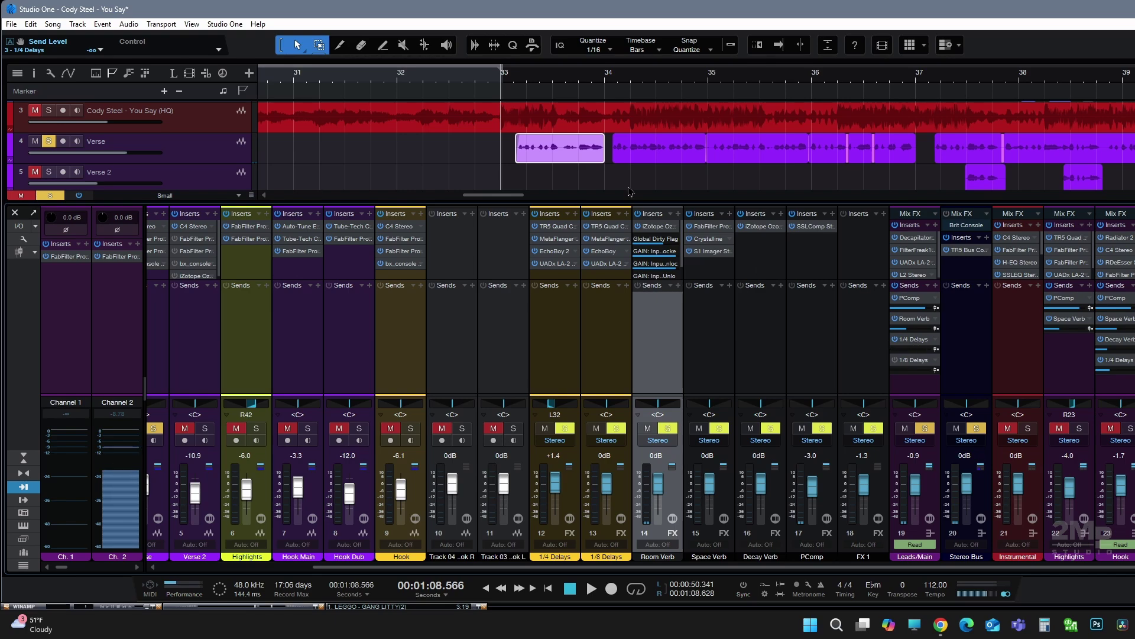
pyautogui.keyDown('ctrl'); pyautogui.scroll(-2, 774, 171); pyautogui.keyUp('ctrl')
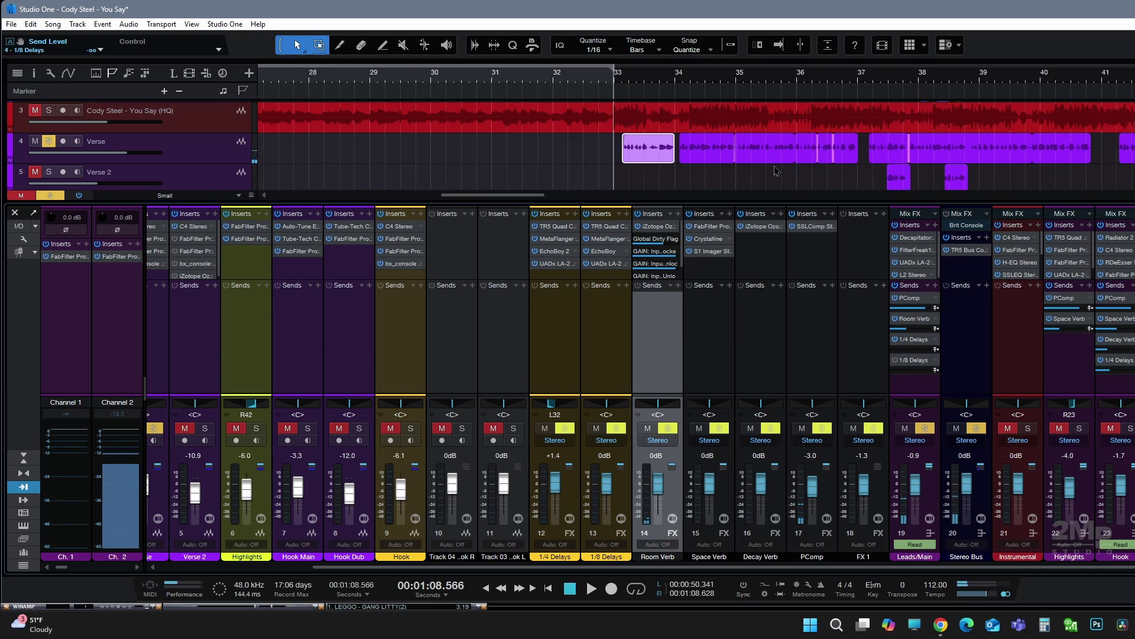
pyautogui.moveTo(532, 201); pyautogui.dragTo(546, 202)
pyautogui.click(637, 82)
pyautogui.press('space')
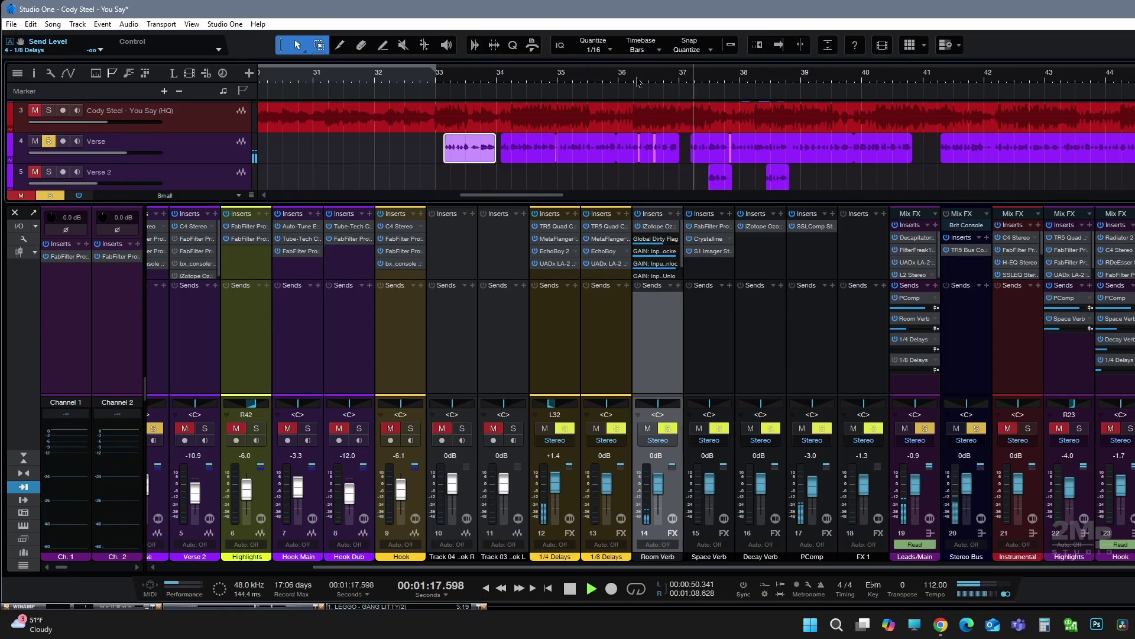
pyautogui.press('space')
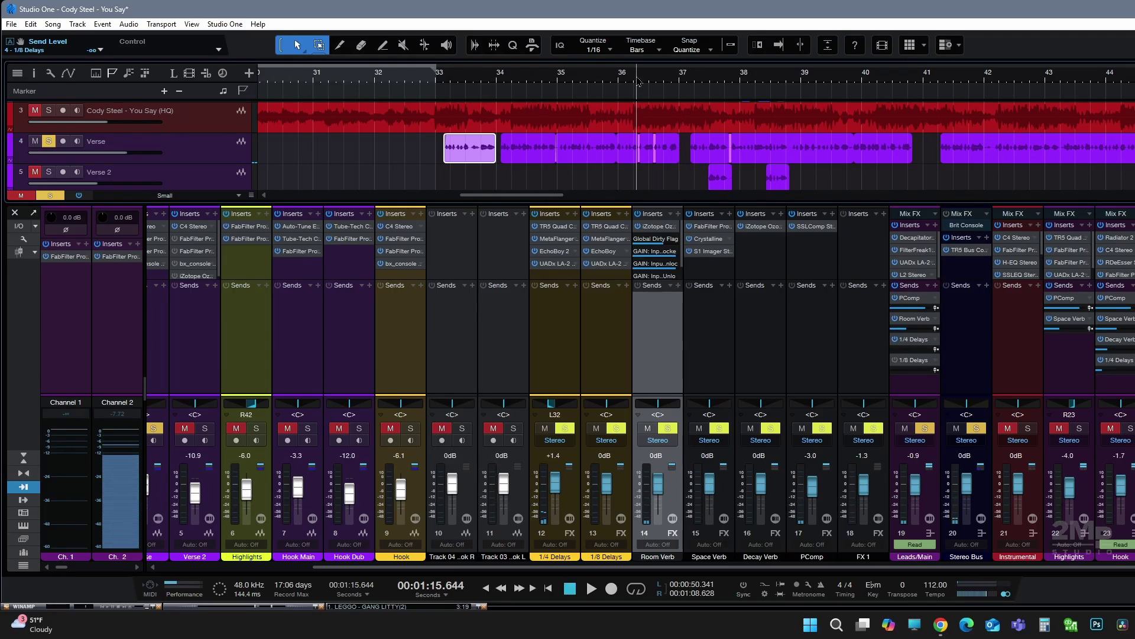
pyautogui.press('space')
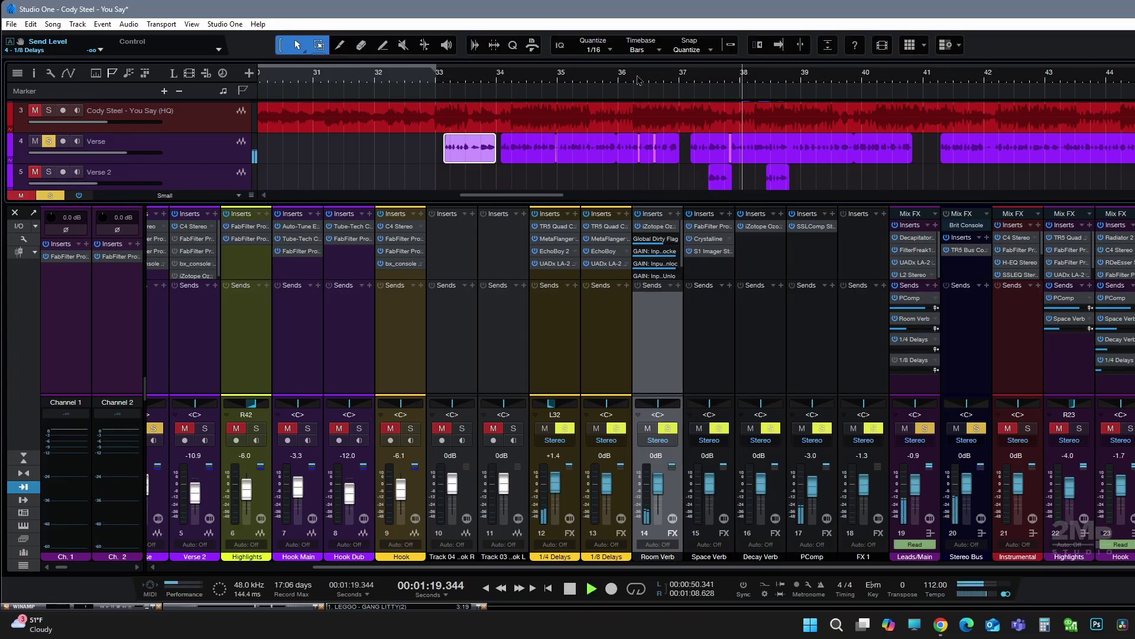
pyautogui.press('space')
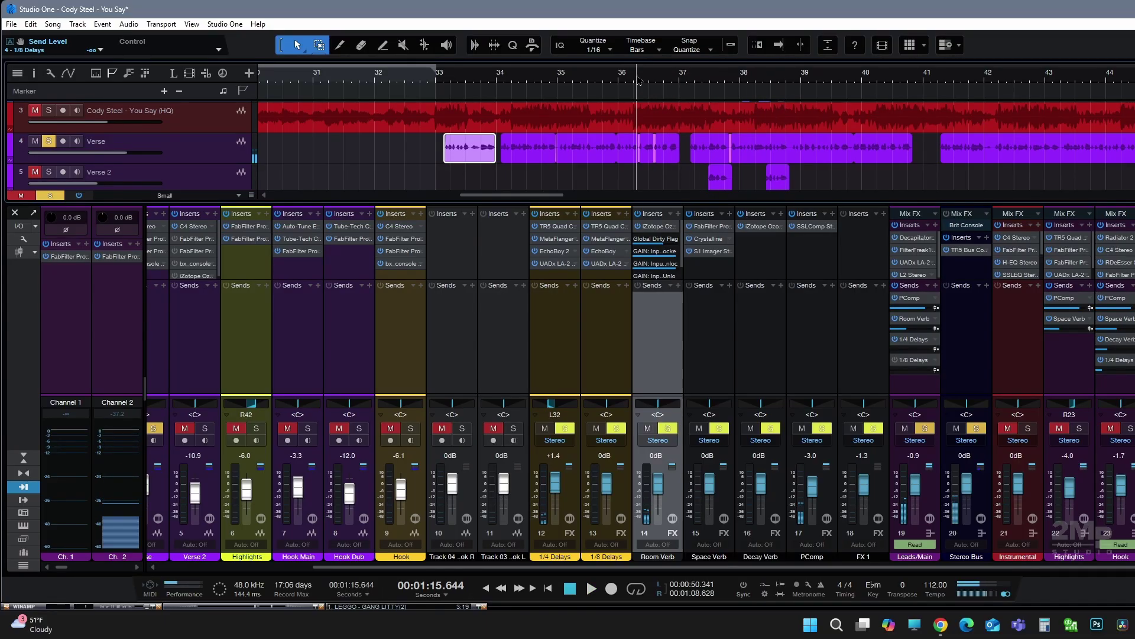
pyautogui.click(444, 82)
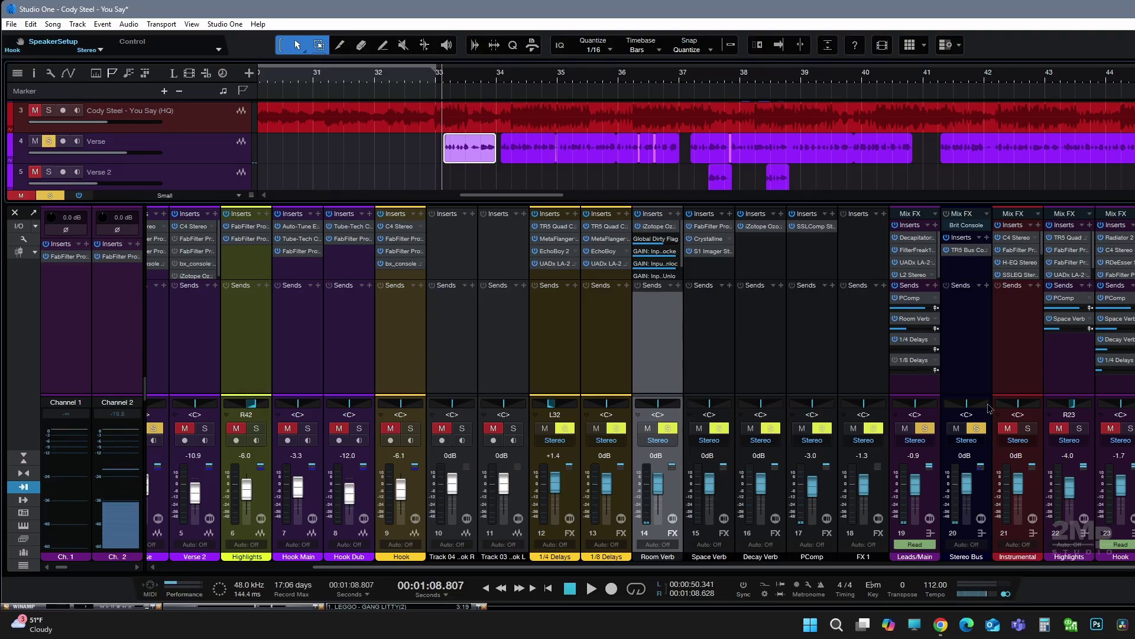
pyautogui.press('space')
pyautogui.press('space')
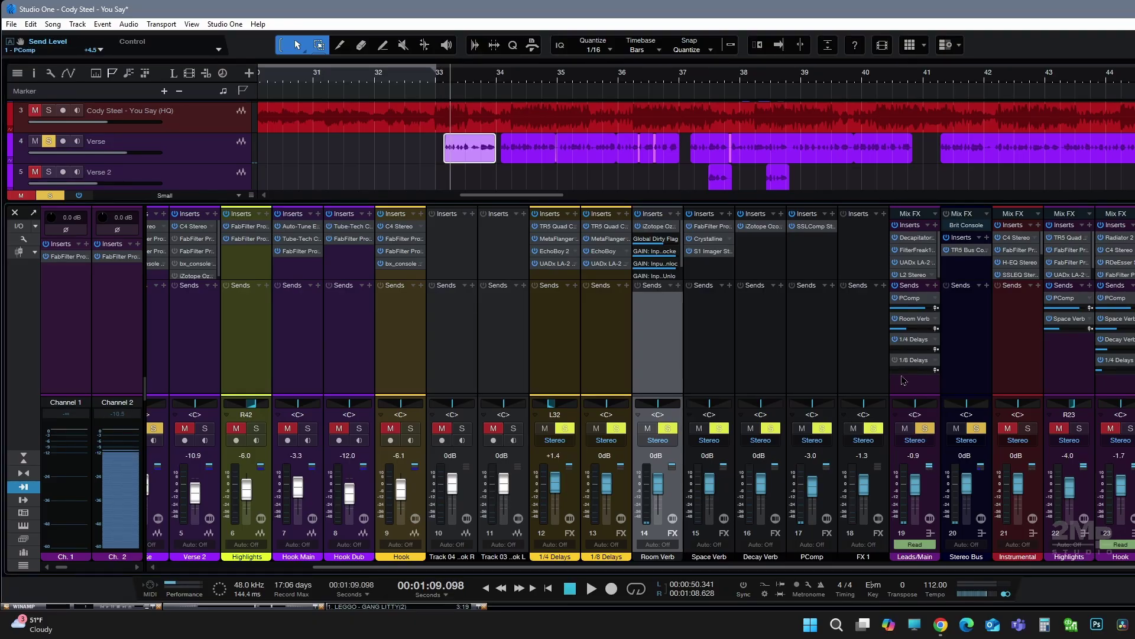
# Add a Vocal Bus after Leads/Main and bring up its Pro-Q 3 EQ window.
pyautogui.click(907, 389)
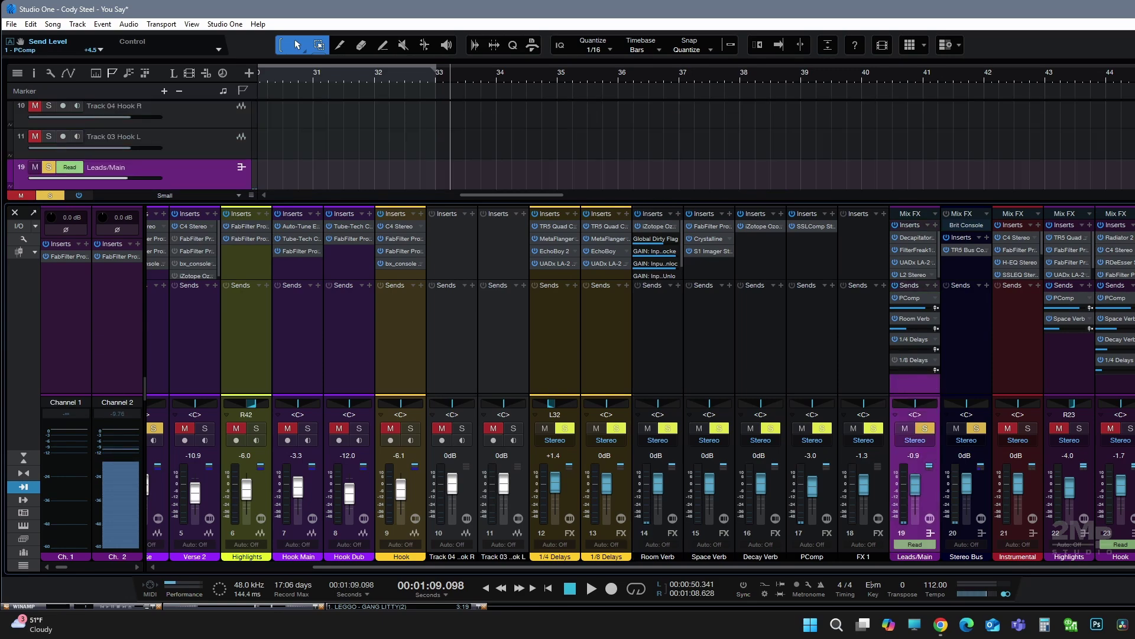
pyautogui.hotkey('ctrl', 'z')
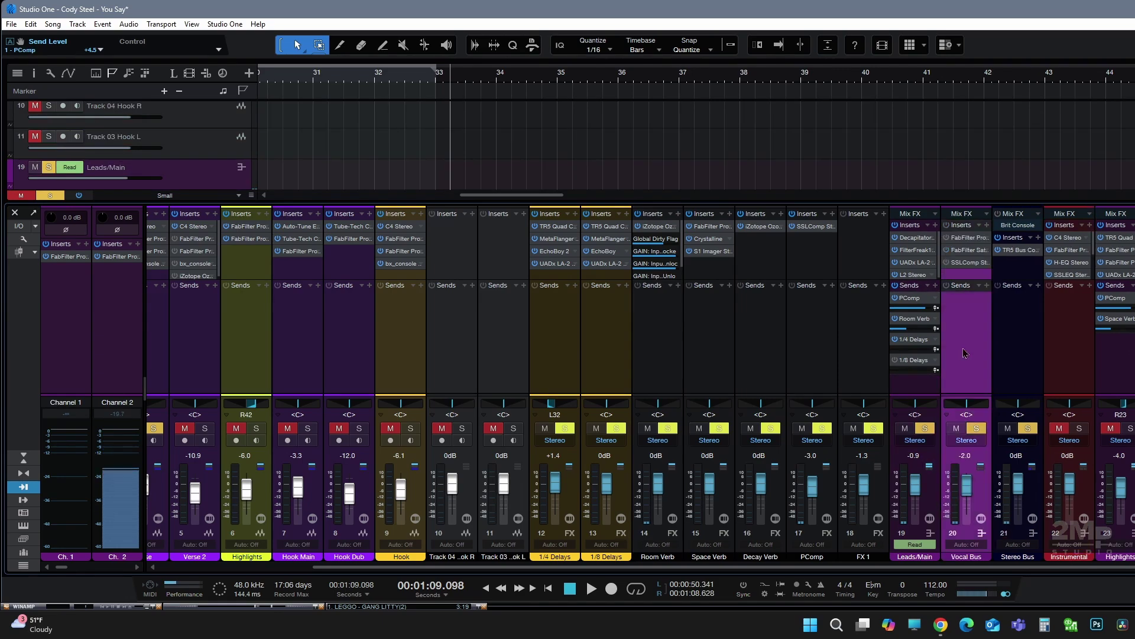
pyautogui.doubleClick(964, 240)
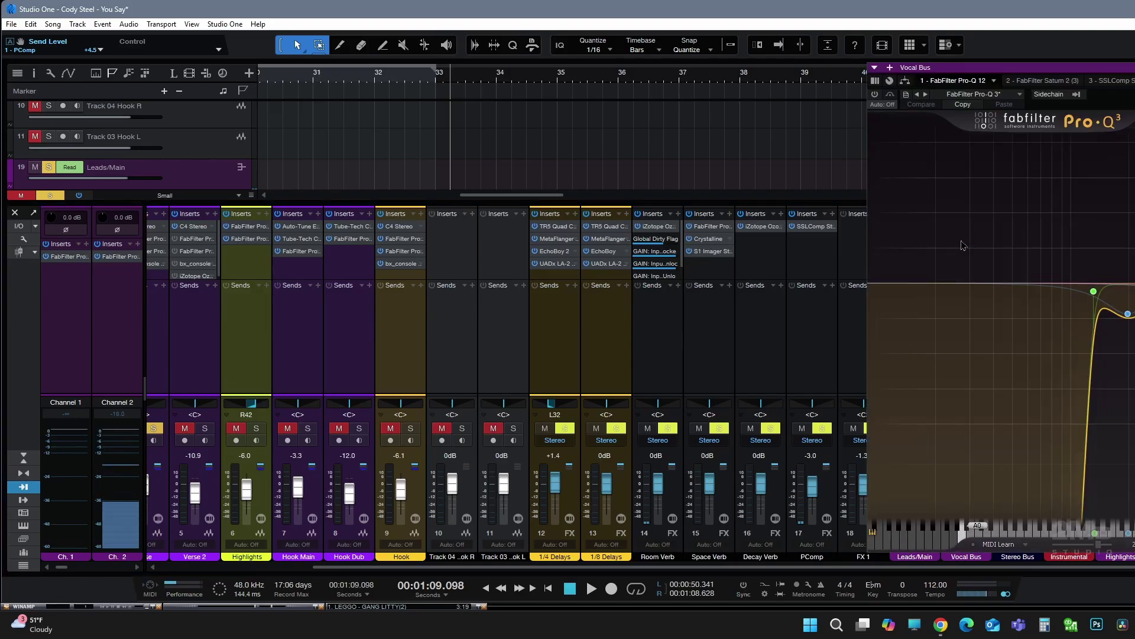
pyautogui.doubleClick(901, 78)
pyautogui.moveTo(899, 78)
pyautogui.mouseDown()
pyautogui.moveTo(736, 83)
pyautogui.moveTo(752, 93)
pyautogui.mouseUp()
# Reopen the Vocal Bus Pro-Q 3 and watch its analyzer during a brief playback.
pyautogui.click(1075, 88)
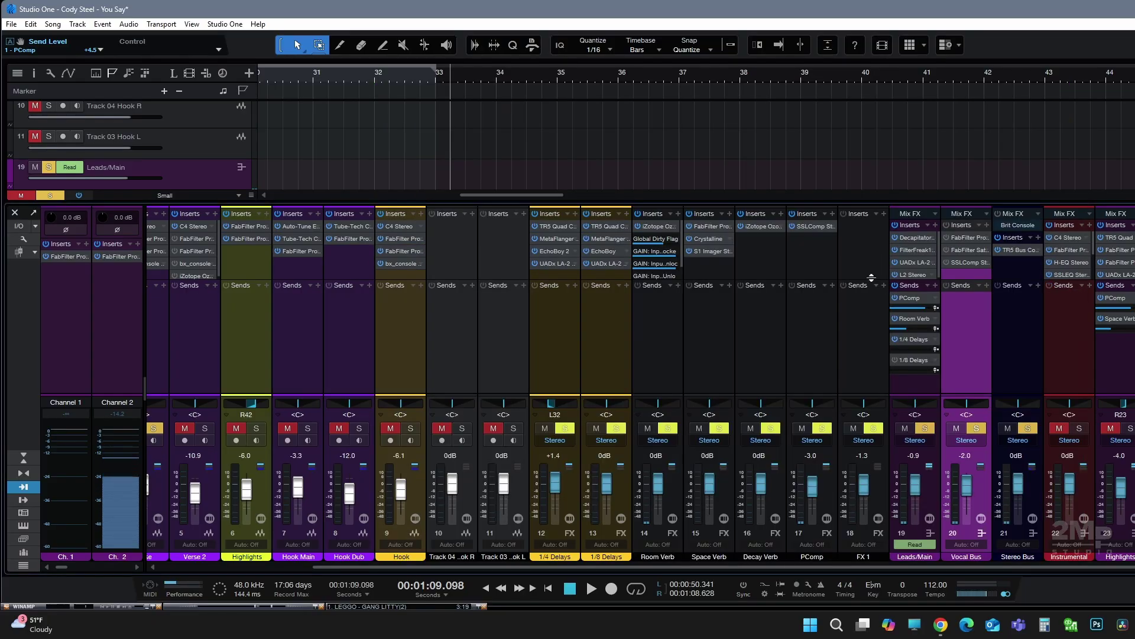
pyautogui.click(965, 242)
pyautogui.moveTo(891, 89)
pyautogui.mouseDown()
pyautogui.moveTo(885, 179)
pyautogui.moveTo(883, 69)
pyautogui.mouseUp()
pyautogui.press('space')
pyautogui.moveTo(883, 306)
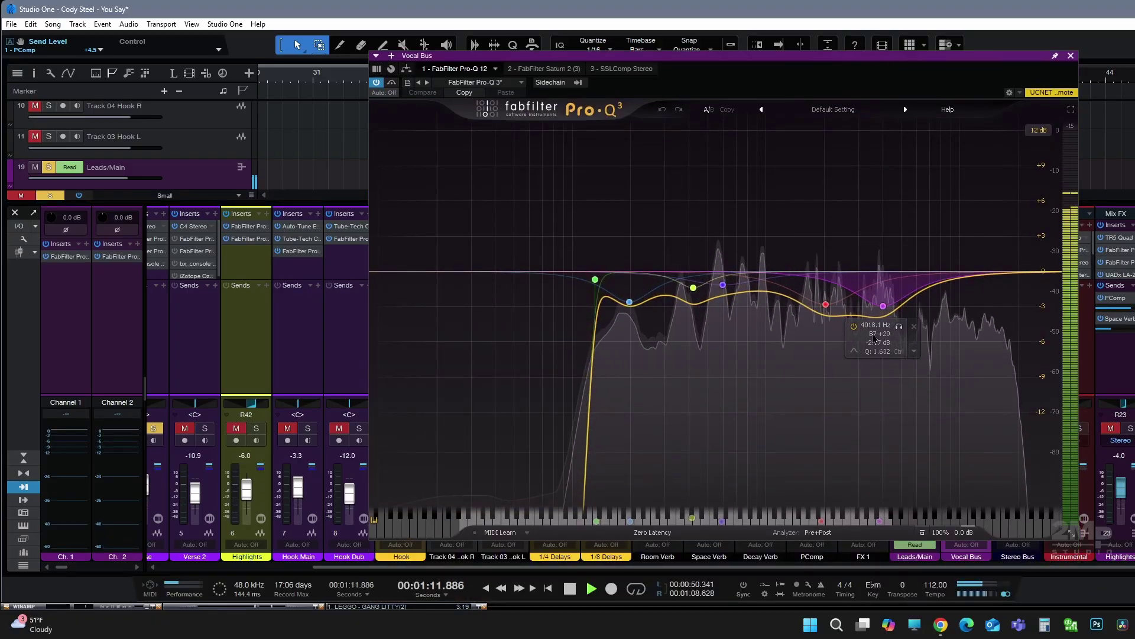
pyautogui.press('space')
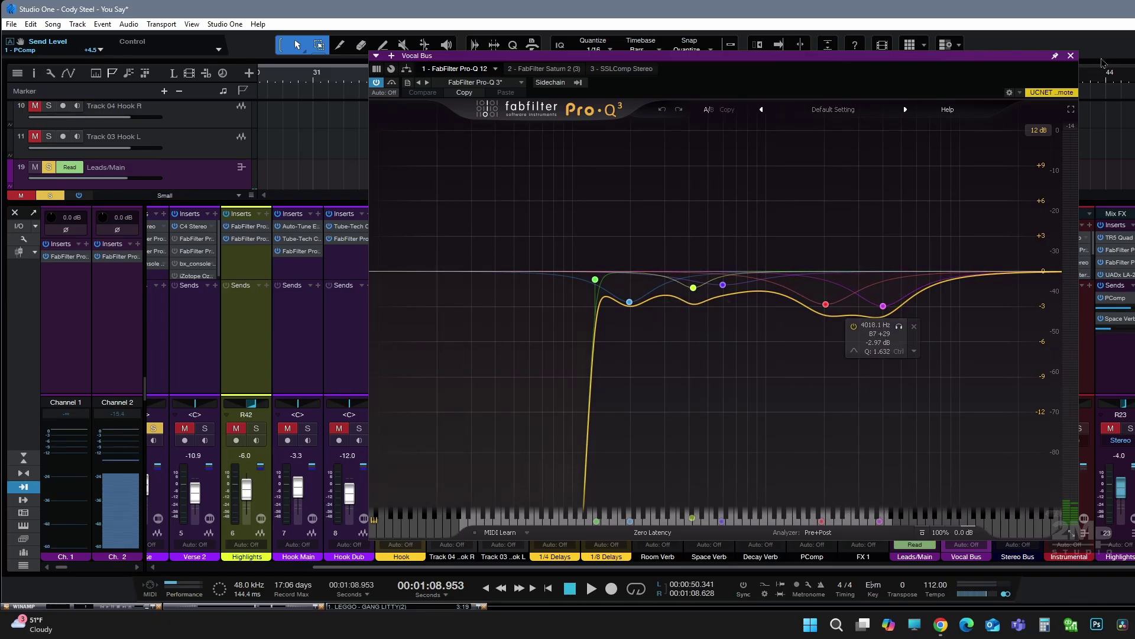
# Close the Pro-Q 3 window, then view and close the Vocal Bus Saturn 2 window.
pyautogui.click(1070, 56)
pyautogui.click(966, 238)
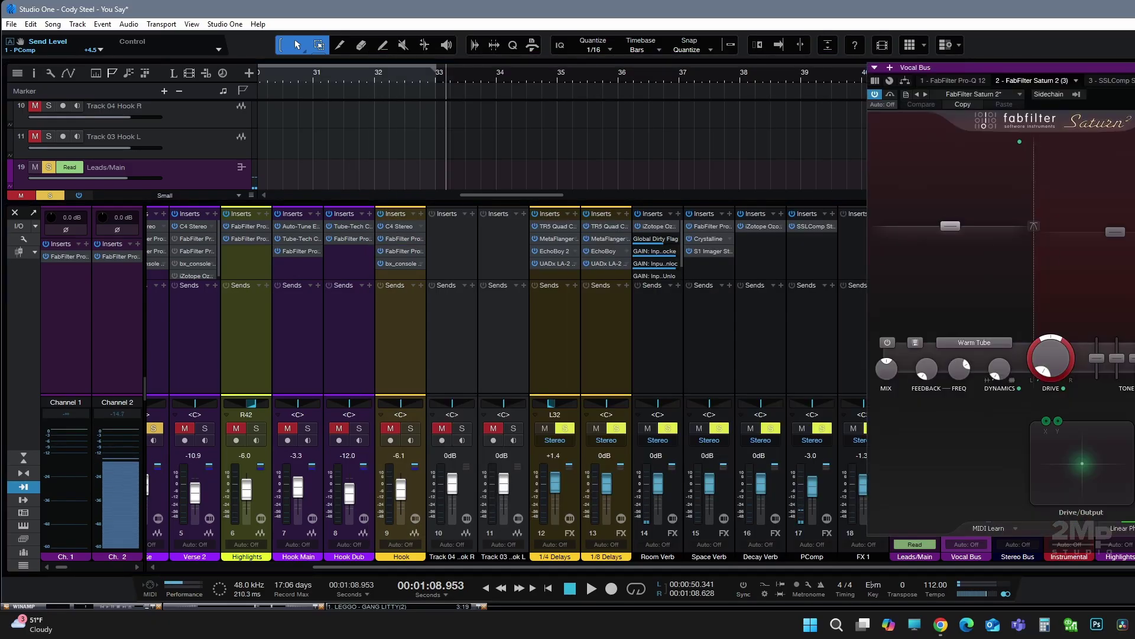
pyautogui.moveTo(1127, 77); pyautogui.dragTo(743, 95)
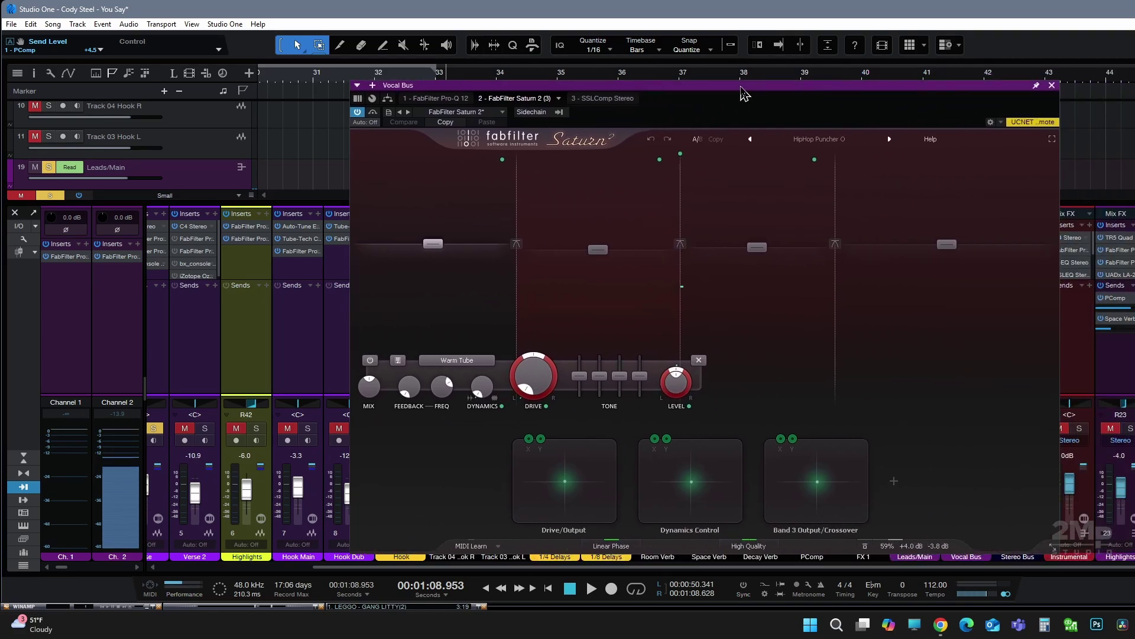
pyautogui.moveTo(744, 89); pyautogui.dragTo(745, 103)
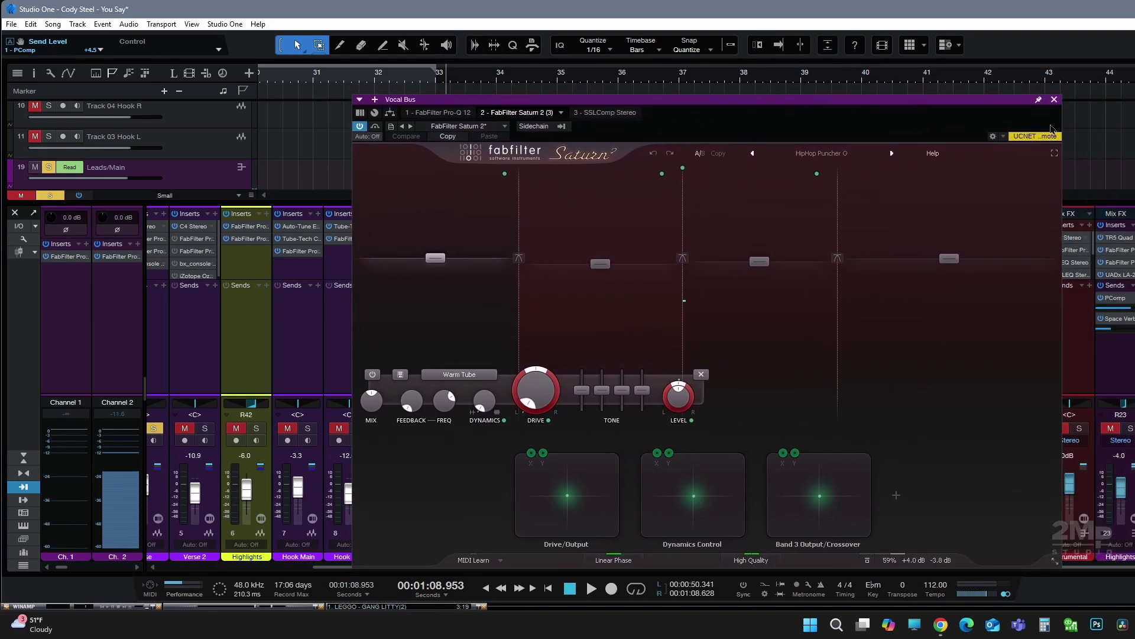
pyautogui.click(1054, 99)
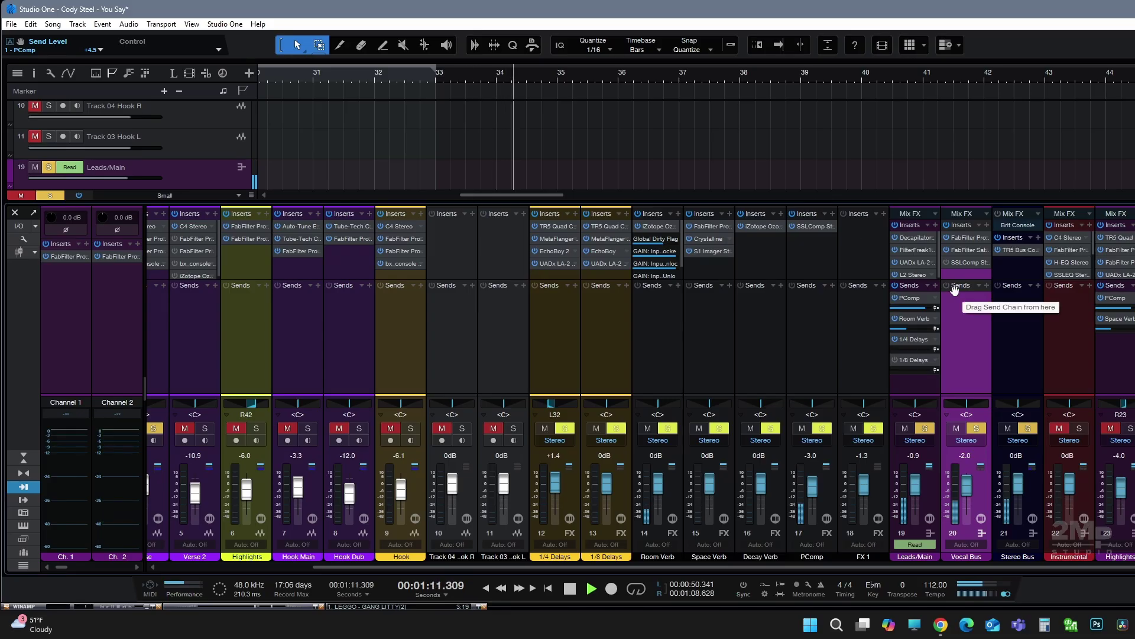
# Open the Vocal Bus SSLComp Stereo compressor and play the mix through it.
pyautogui.press('space')
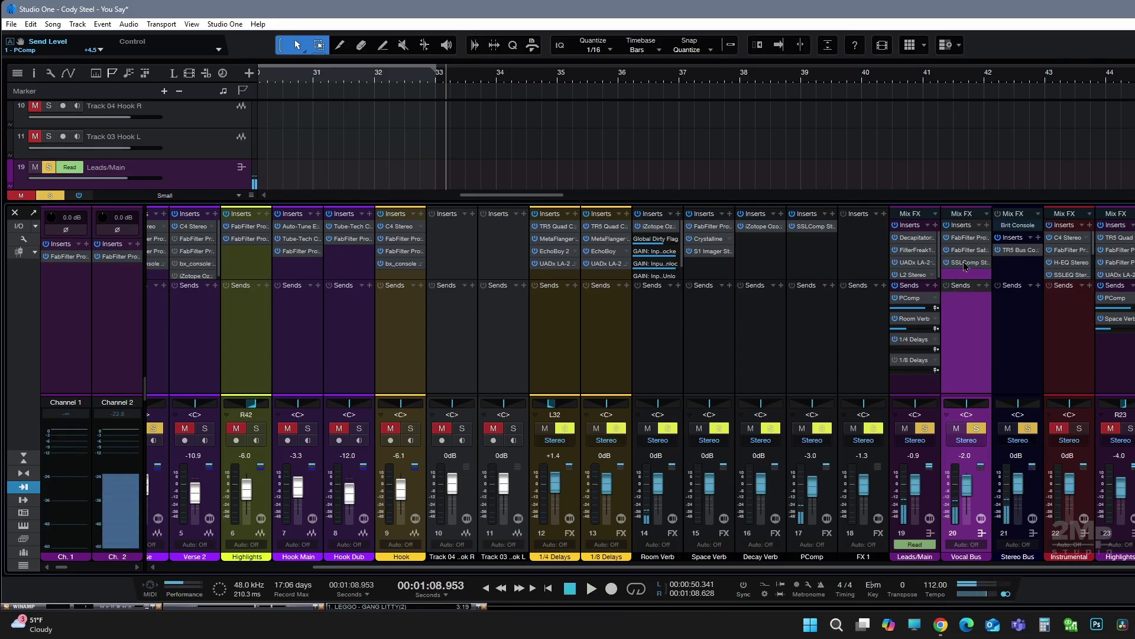
pyautogui.doubleClick(964, 265)
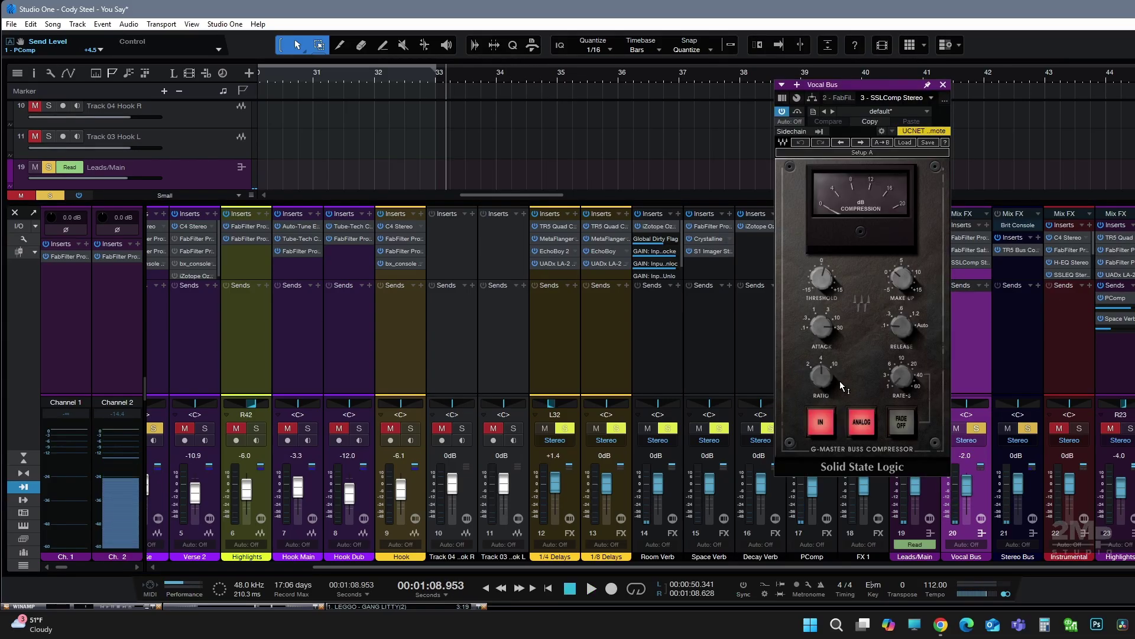
pyautogui.press('space')
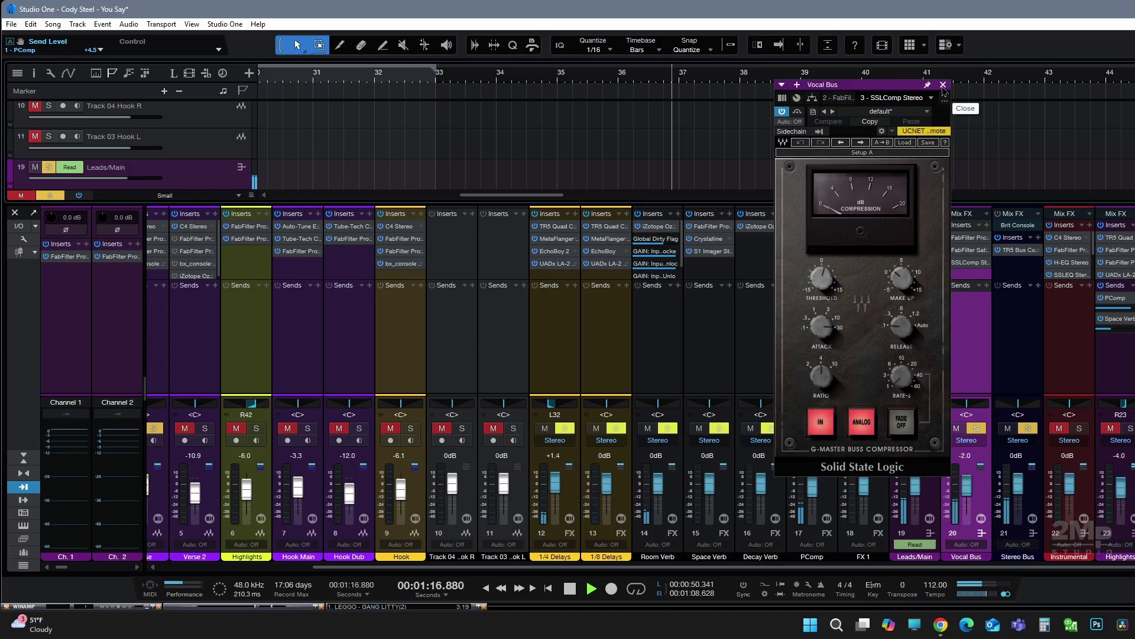
# Close the SSL compressor window and restart playback from bar 33.
pyautogui.click(943, 85)
pyautogui.press('space')
pyautogui.scroll(2, 645, 153)
pyautogui.scroll(5, 645, 153)
pyautogui.scroll(-2, 532, 142)
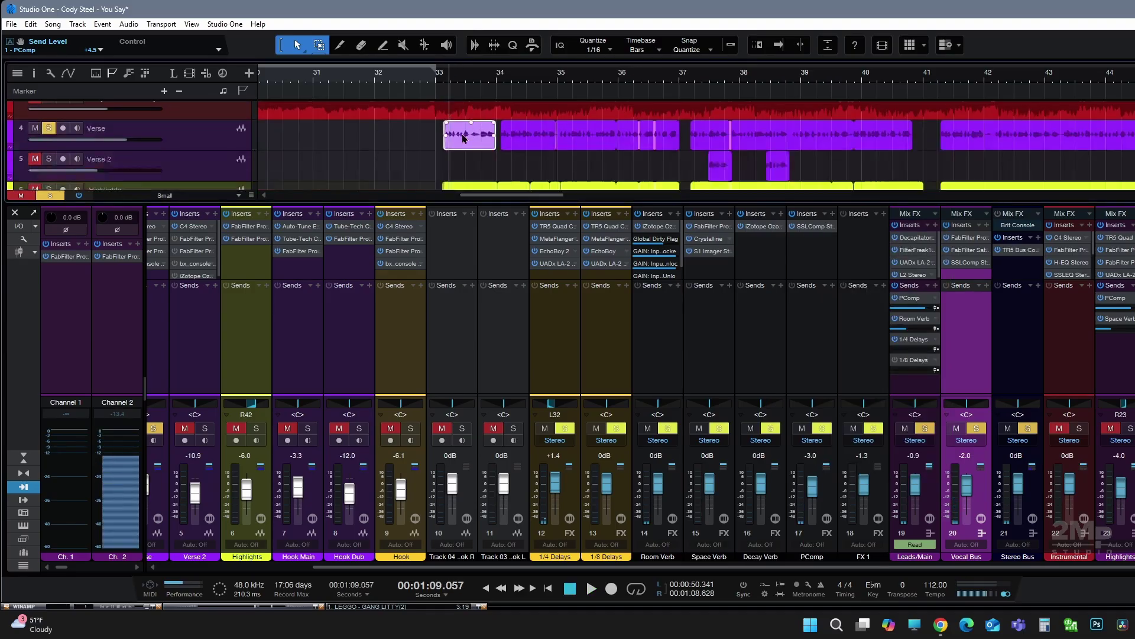
pyautogui.scroll(2, 451, 129)
pyautogui.press('space')
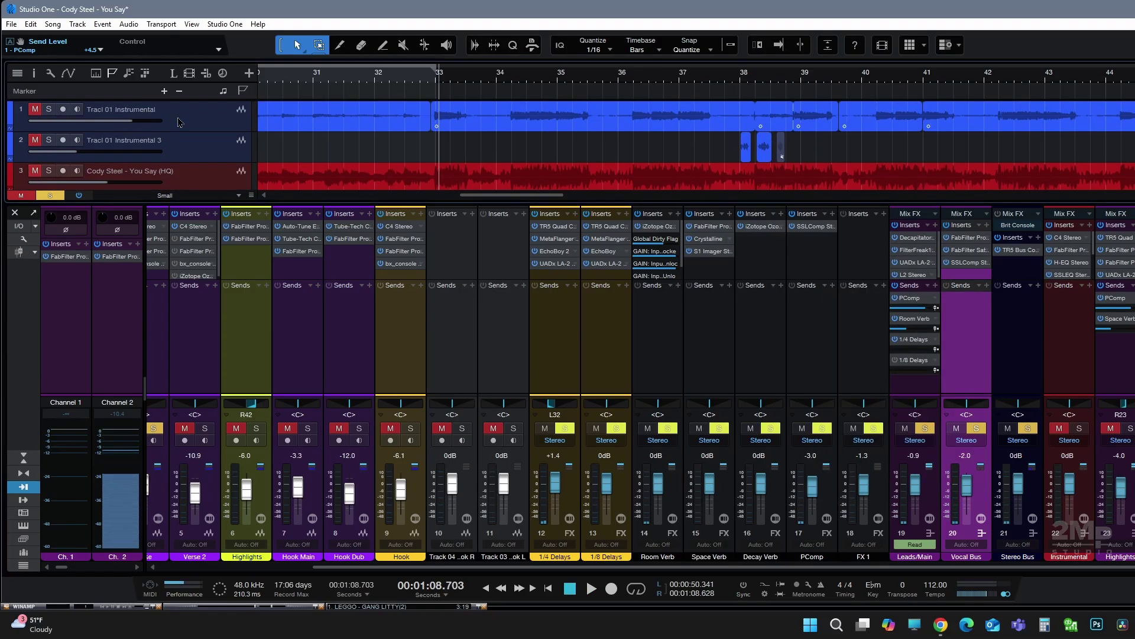
# Unmute and solo Traci 01 Instrumental, lowering its volume to about -3.3 dB.
pyautogui.click(35, 110)
pyautogui.click(48, 109)
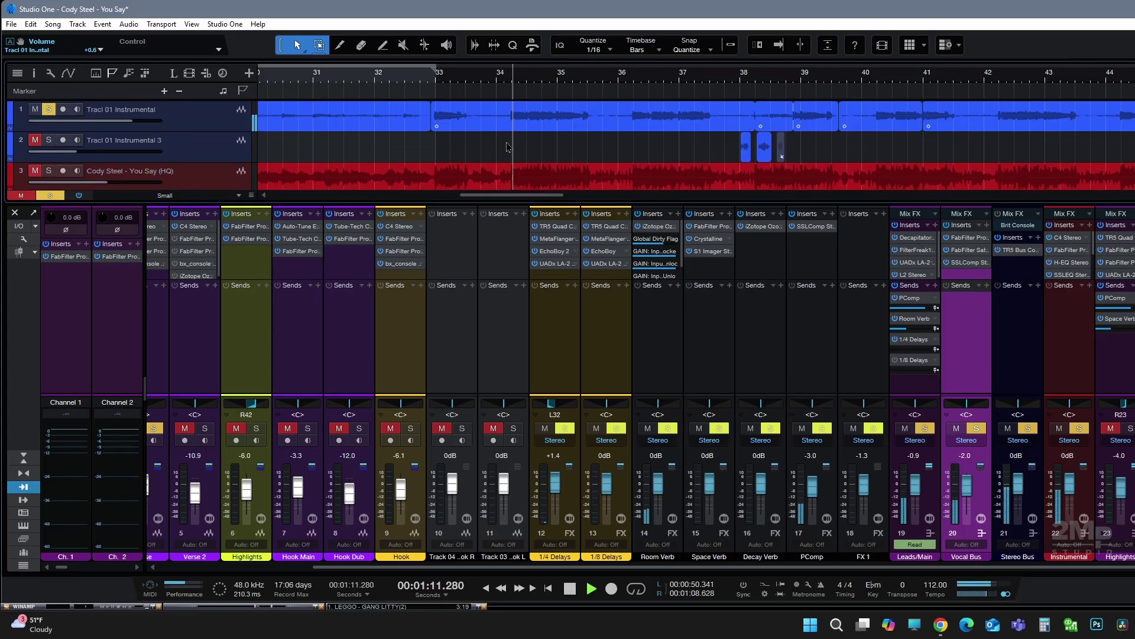
pyautogui.moveTo(131, 126); pyautogui.dragTo(114, 130)
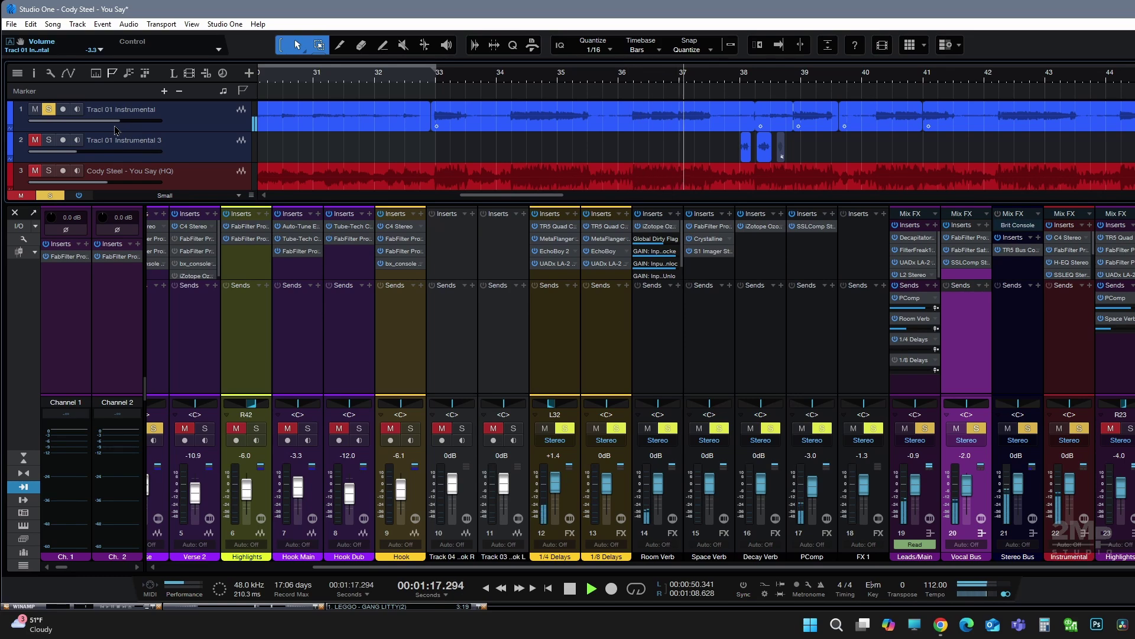
pyautogui.press('space')
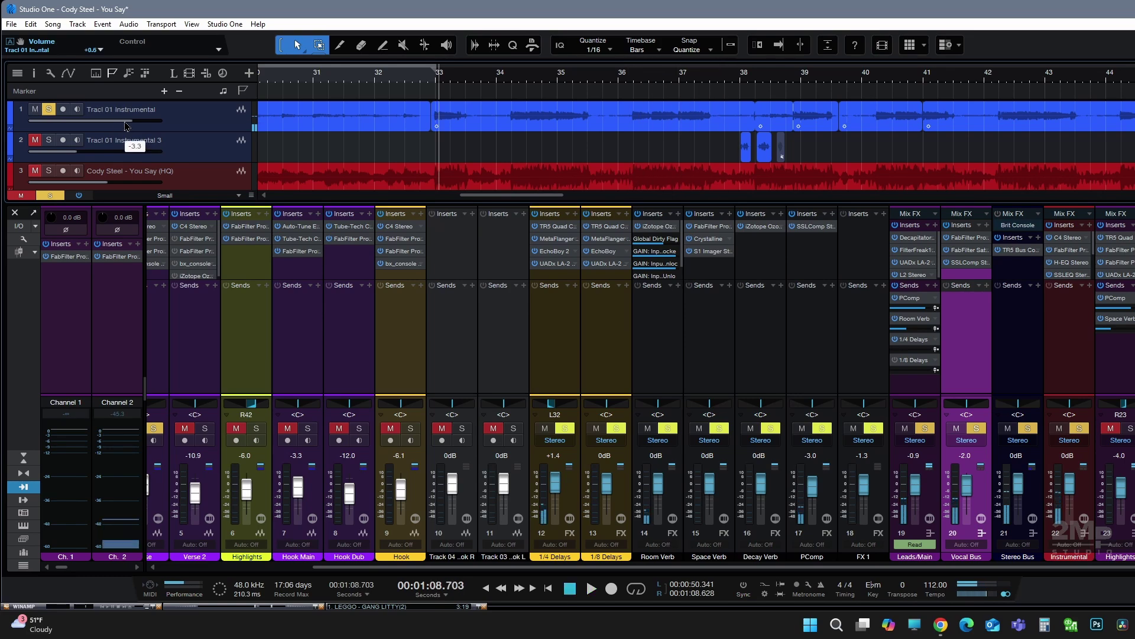